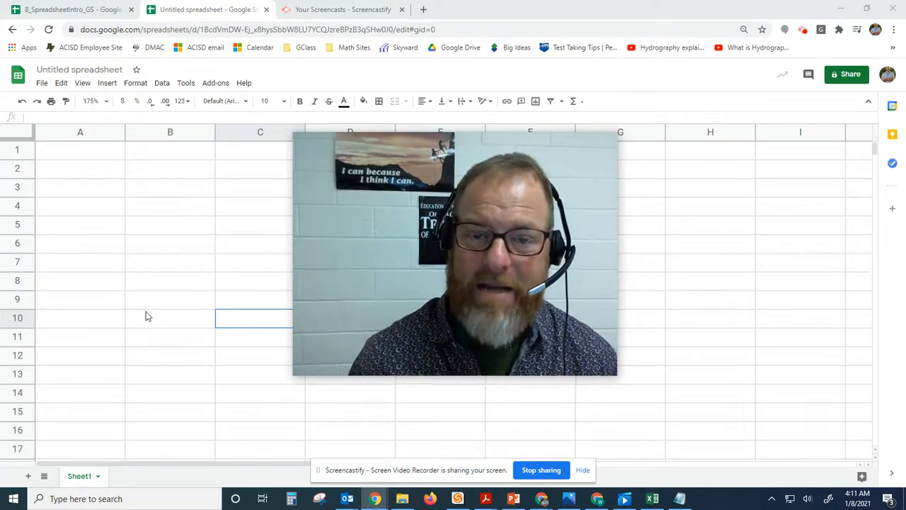
pyautogui.moveTo(462, 199)
pyautogui.mouseDown()
pyautogui.moveTo(366, 139)
pyautogui.moveTo(218, 122)
pyautogui.moveTo(293, 107)
pyautogui.moveTo(678, 126)
pyautogui.moveTo(708, 140)
pyautogui.moveTo(730, 250)
pyautogui.moveTo(462, 197)
pyautogui.mouseUp()
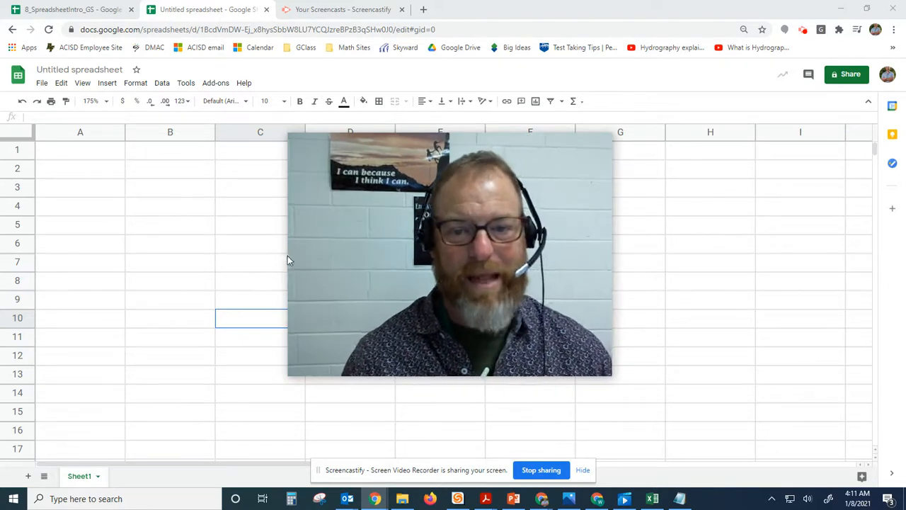
pyautogui.moveTo(406, 227); pyautogui.dragTo(644, 290)
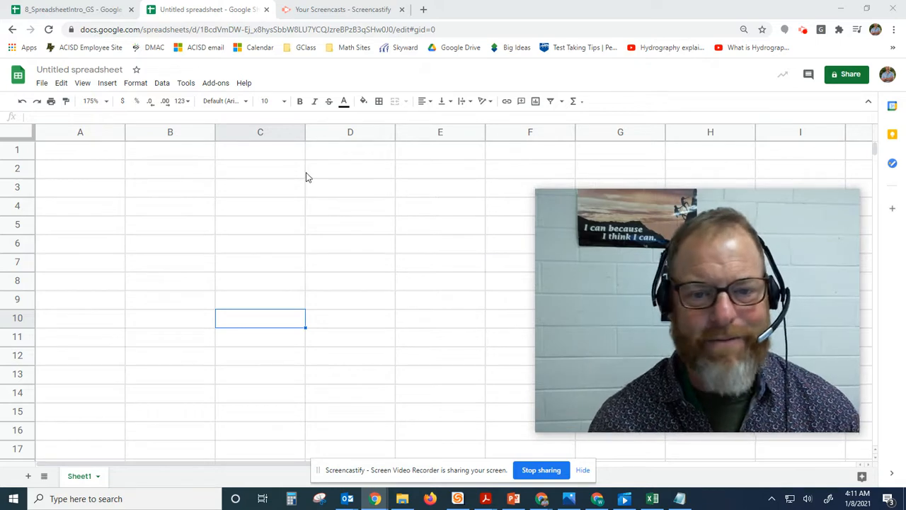
pyautogui.click(167, 174)
pyautogui.click(175, 209)
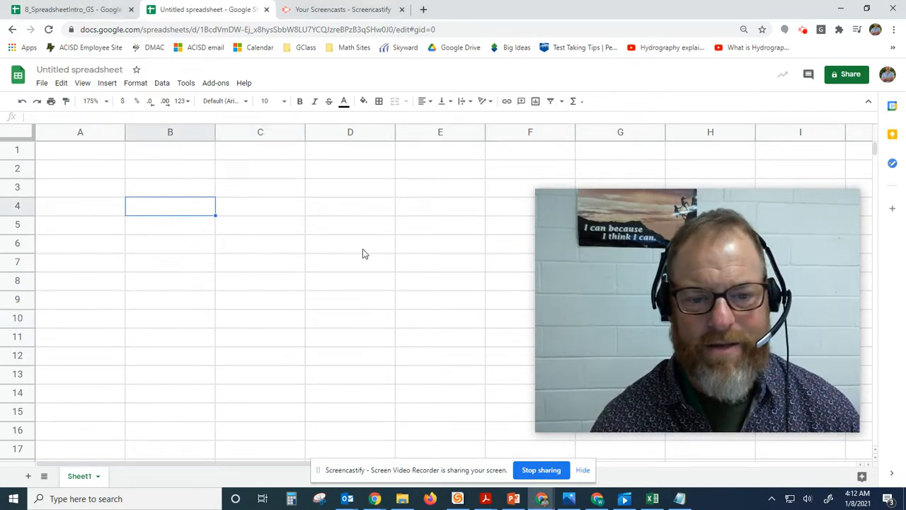
pyautogui.click(351, 232)
pyautogui.click(192, 248)
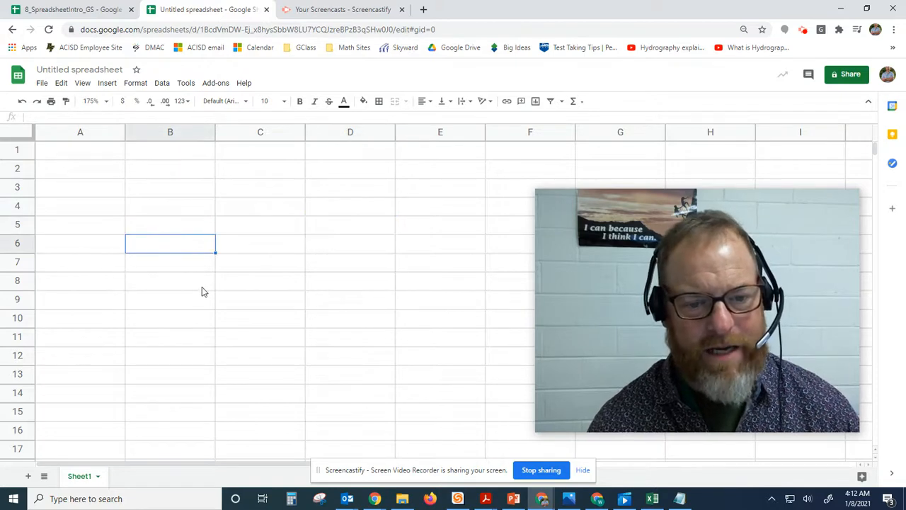
pyautogui.click(238, 286)
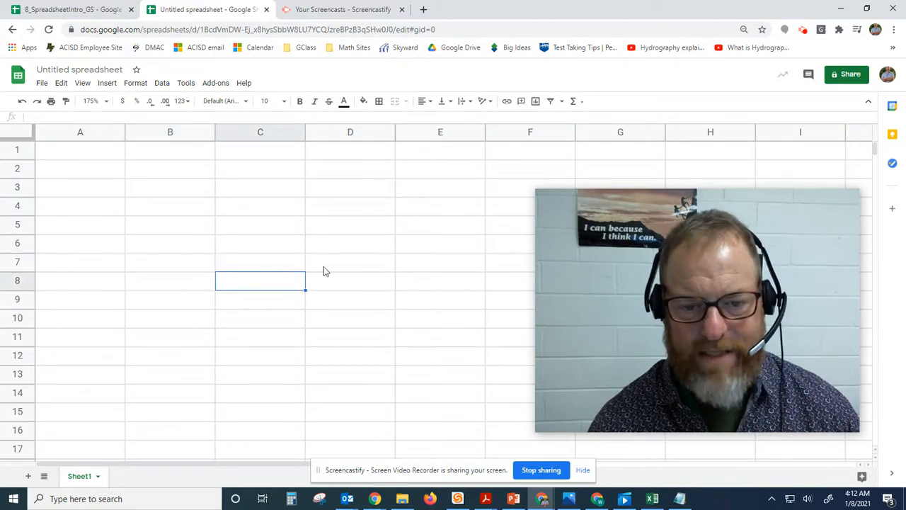
pyautogui.click(344, 229)
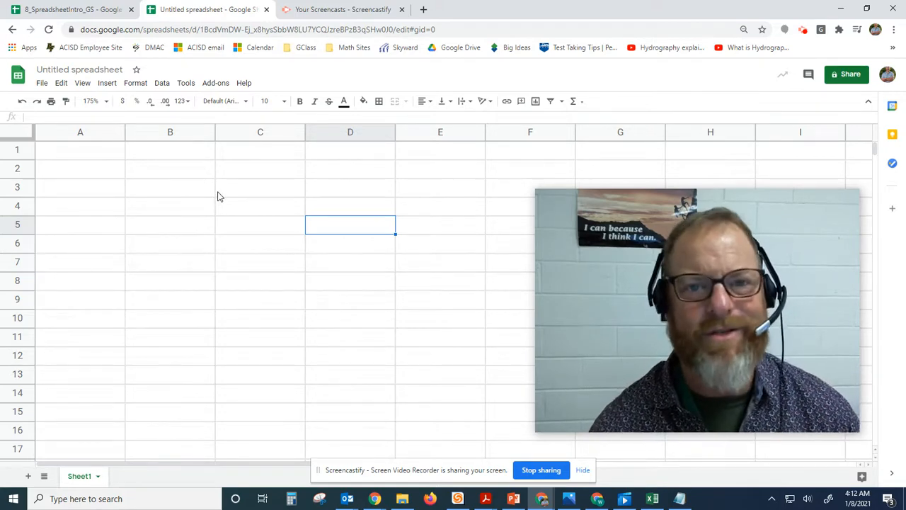
pyautogui.moveTo(579, 263); pyautogui.dragTo(297, 208)
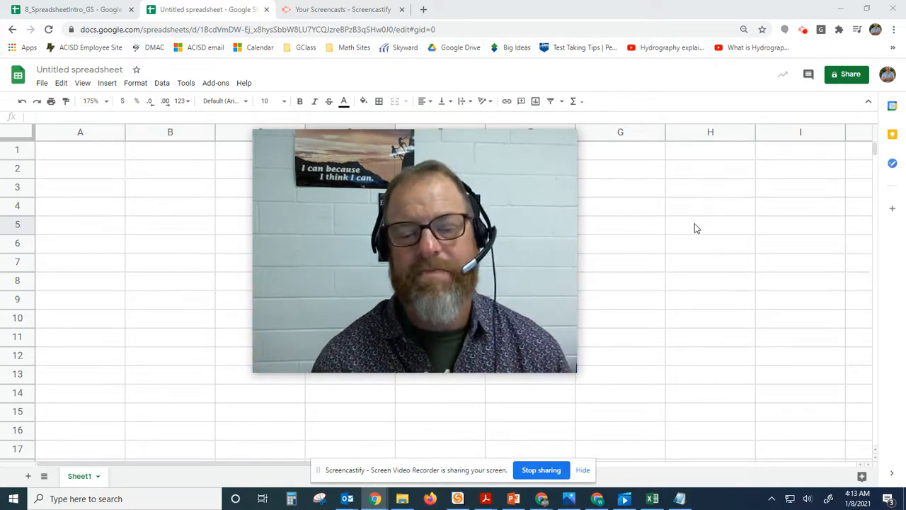
pyautogui.moveTo(437, 230)
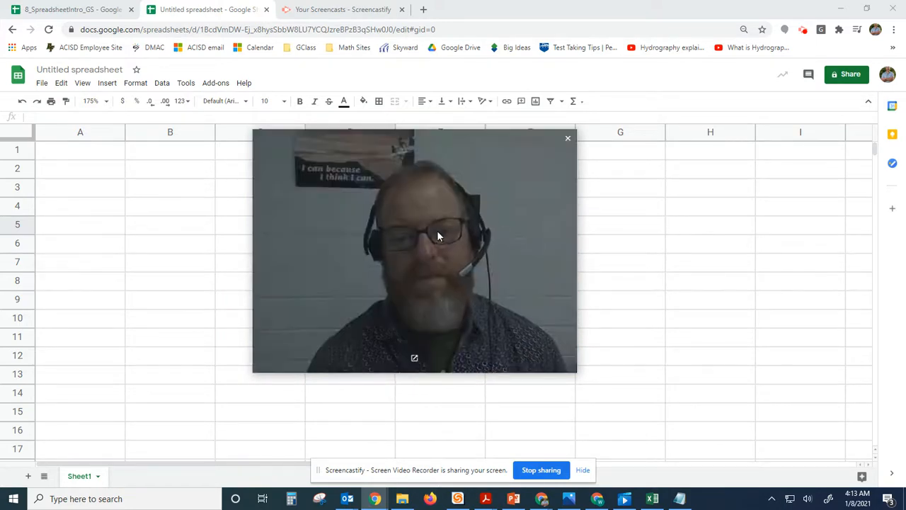
pyautogui.click(568, 139)
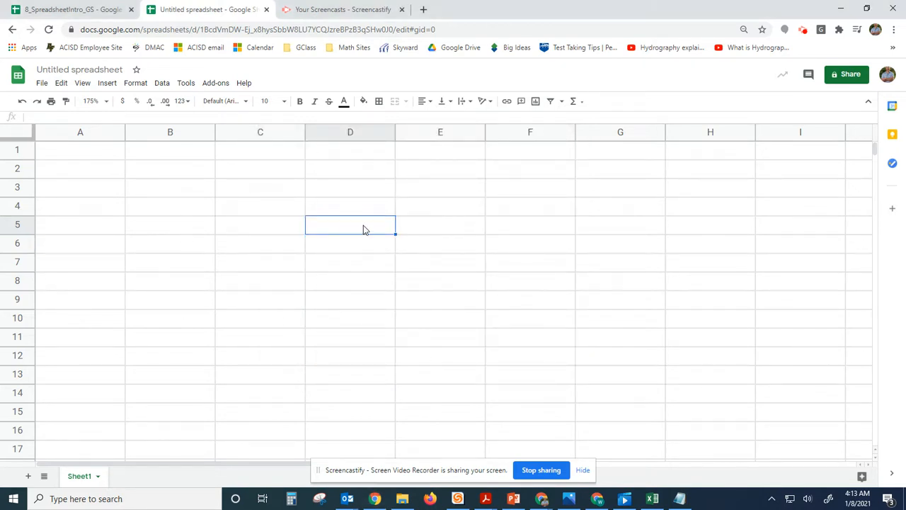
# Switch to the 8_SpreadsheetIntro_GS spreadsheet and look over its notes, exercises and formula examples.
pyautogui.click(59, 10)
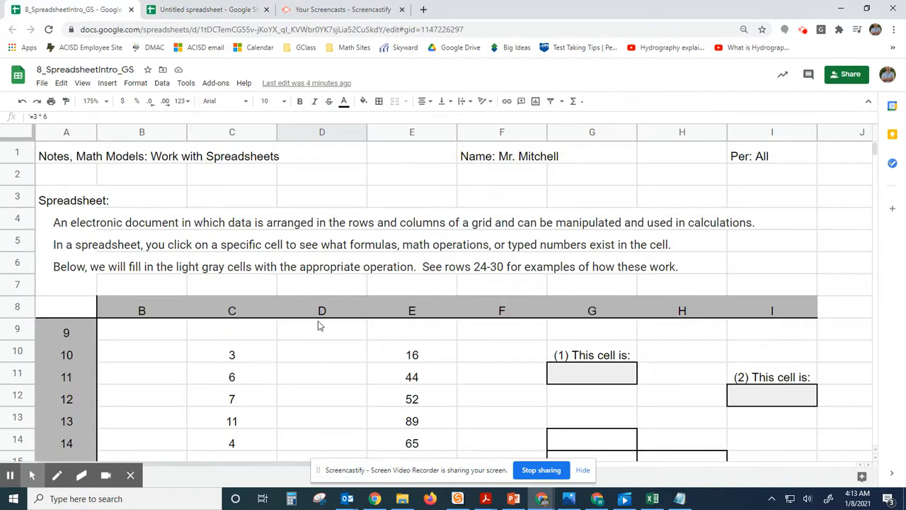
pyautogui.scroll(-6, 424, 368)
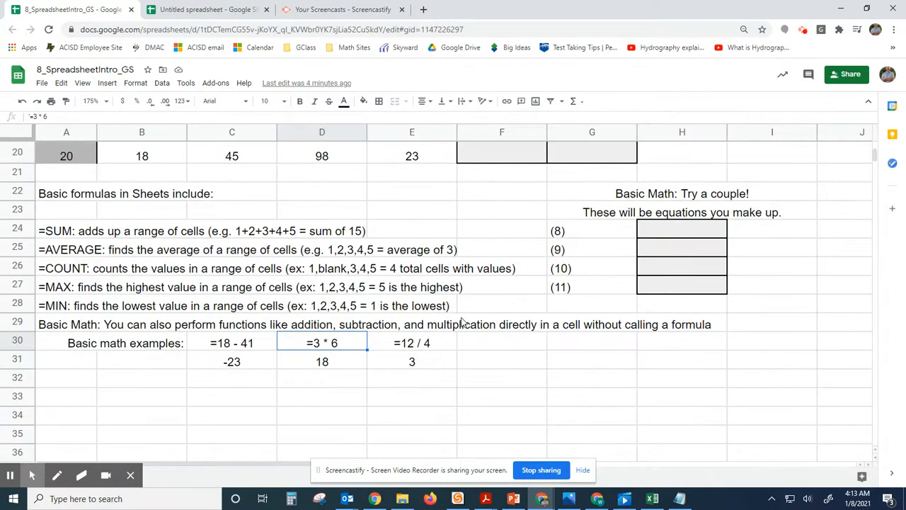
pyautogui.scroll(2, 194, 323)
pyautogui.scroll(4, 196, 324)
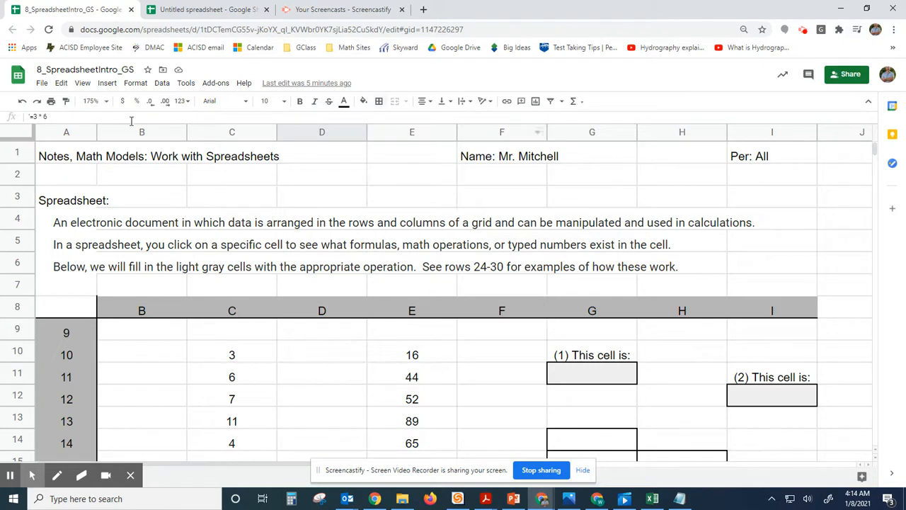
# Delete the person's name from cell F1, keeping only the "Name:" label.
pyautogui.click(524, 161)
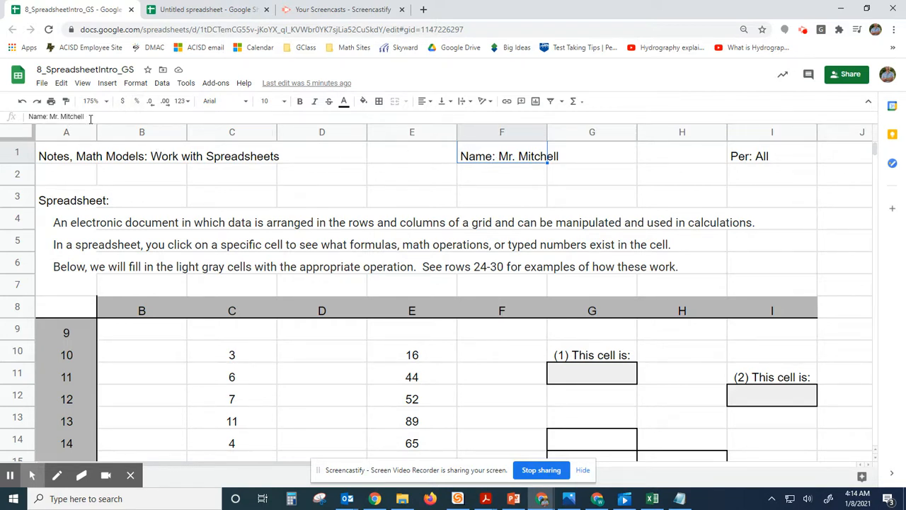
pyautogui.press('Return')
pyautogui.press('BackSpace')
pyautogui.press('BackSpace')
pyautogui.press('BackSpace')
pyautogui.press('BackSpace')
pyautogui.press('BackSpace')
pyautogui.press('BackSpace')
pyautogui.press('BackSpace')
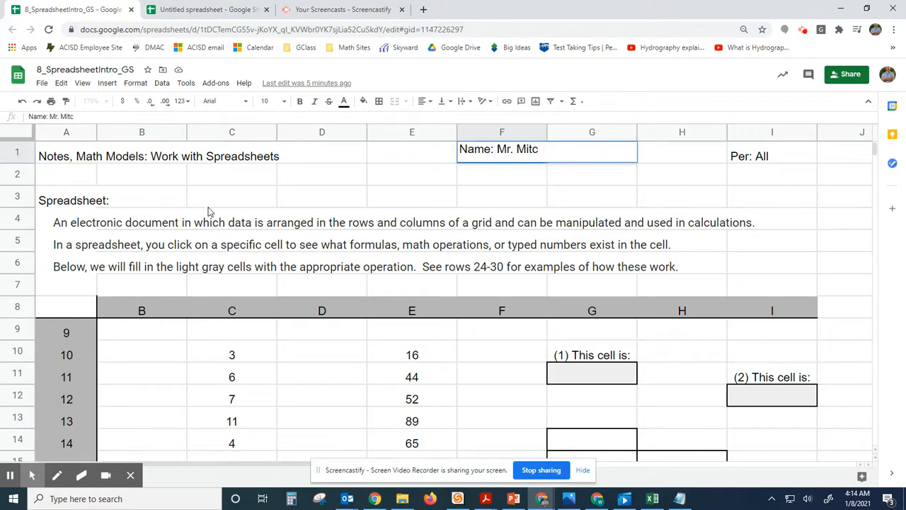
pyautogui.press('BackSpace')
pyautogui.press('BackSpace')
pyautogui.press('BackSpace')
pyautogui.press('BackSpace')
pyautogui.press('BackSpace')
pyautogui.click(507, 177)
# Enter the teacher's name after the "Name:" label in cell F1.
pyautogui.doubleClick(505, 153)
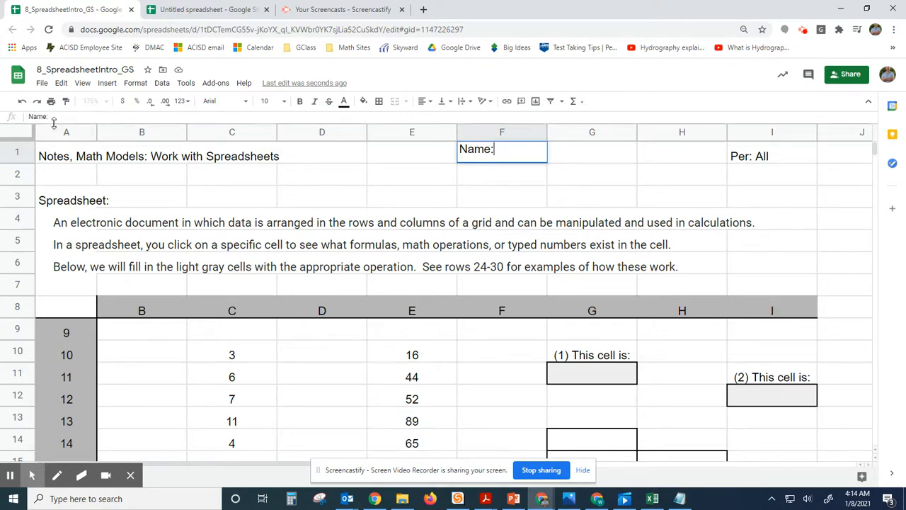
pyautogui.moveTo(54, 123)
pyautogui.mouseDown()
pyautogui.moveTo(57, 143)
pyautogui.moveTo(61, 123)
pyautogui.mouseUp()
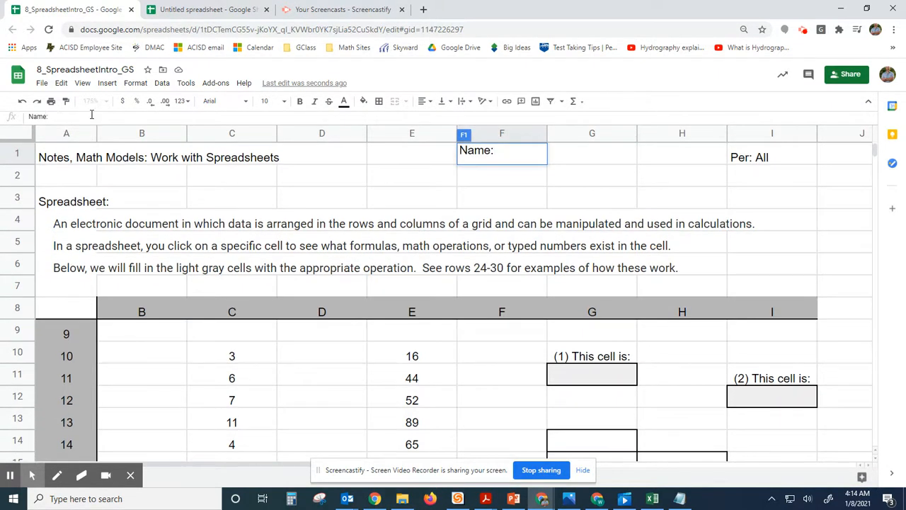
pyautogui.press('BackSpace')
pyautogui.write('Mr. Mitchell')
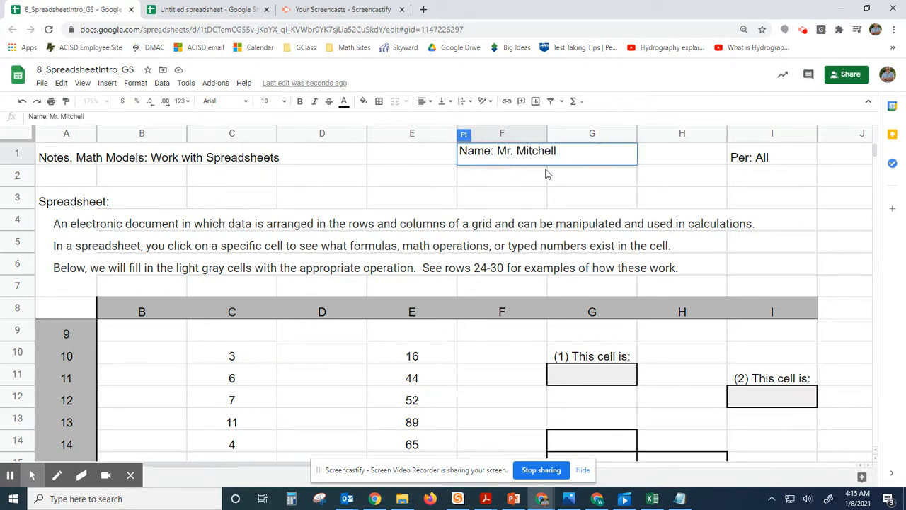
# Change the class period text in cell I1 to "Period: ALL!!".
pyautogui.click(750, 160)
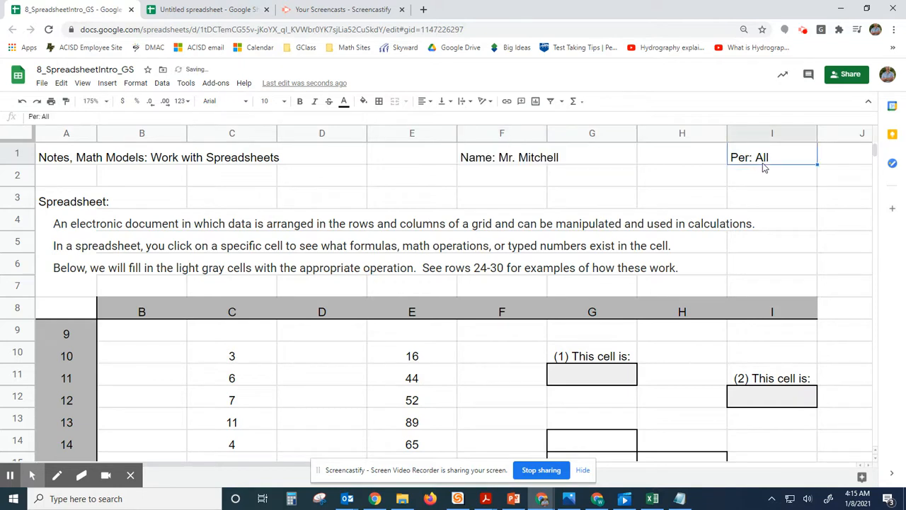
pyautogui.click(182, 117)
pyautogui.press('BackSpace')
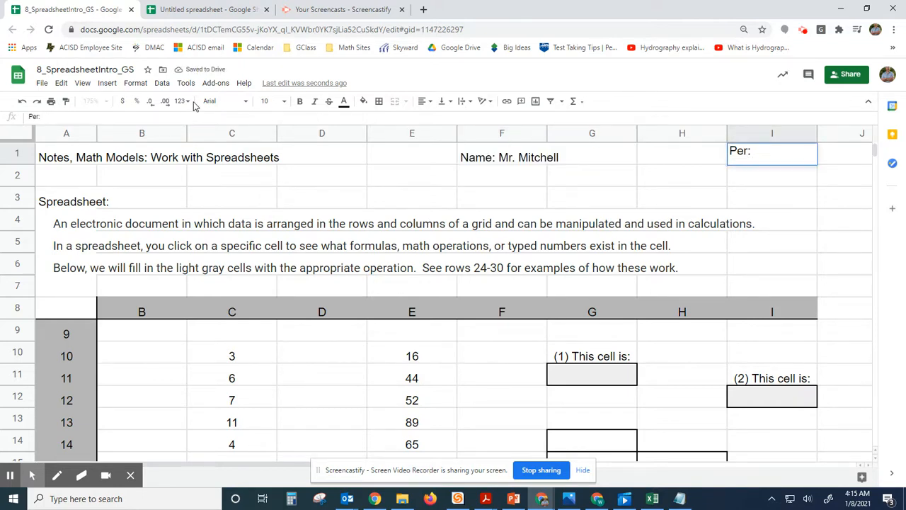
pyautogui.press('BackSpace')
pyautogui.write('iod: 3')
pyautogui.press('BackSpace')
pyautogui.write('2')
pyautogui.press('BackSpace')
pyautogui.write('ALL')
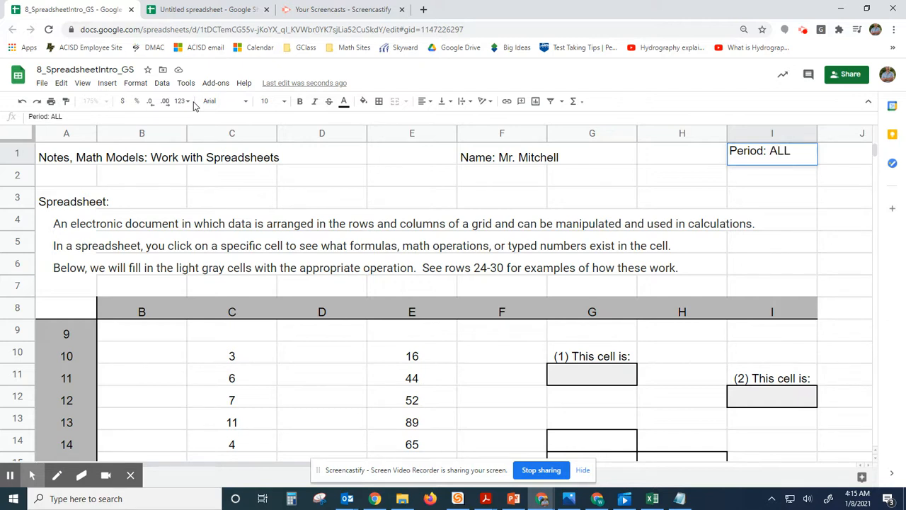
pyautogui.write('!!')
pyautogui.click(548, 179)
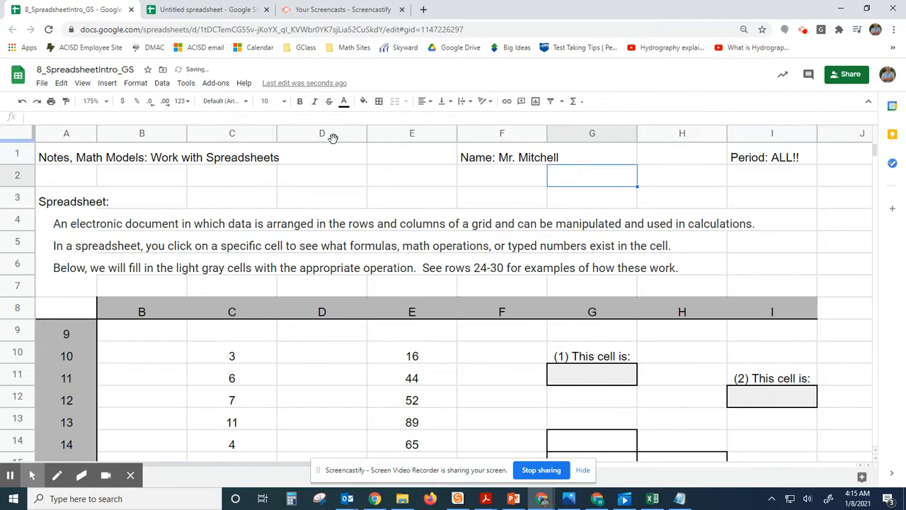
# Open cell F1 for in-cell editing, highlight the name after the label, and leave the cell without changing it.
pyautogui.click(508, 157)
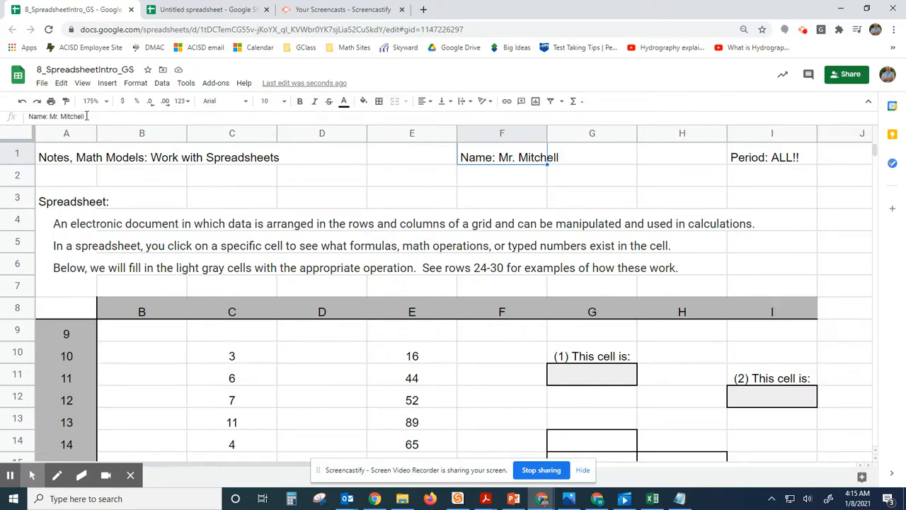
pyautogui.doubleClick(527, 158)
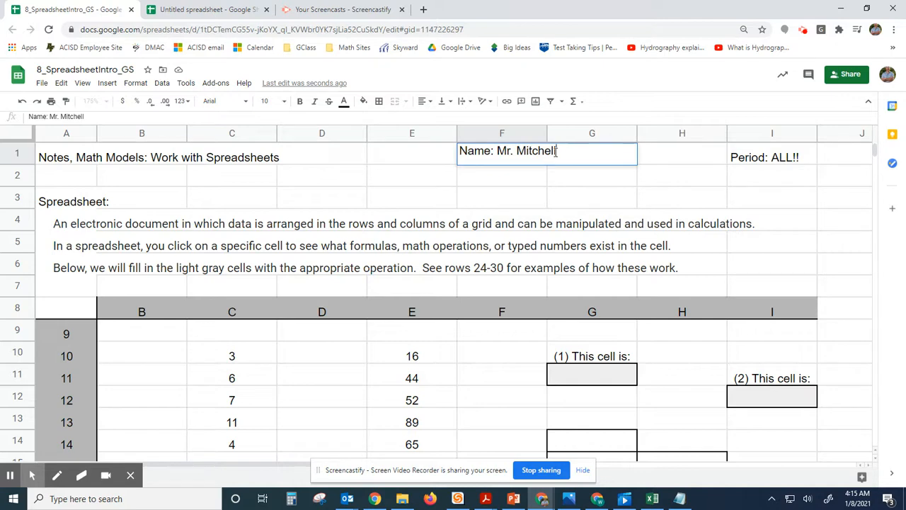
pyautogui.moveTo(558, 155); pyautogui.dragTo(497, 152)
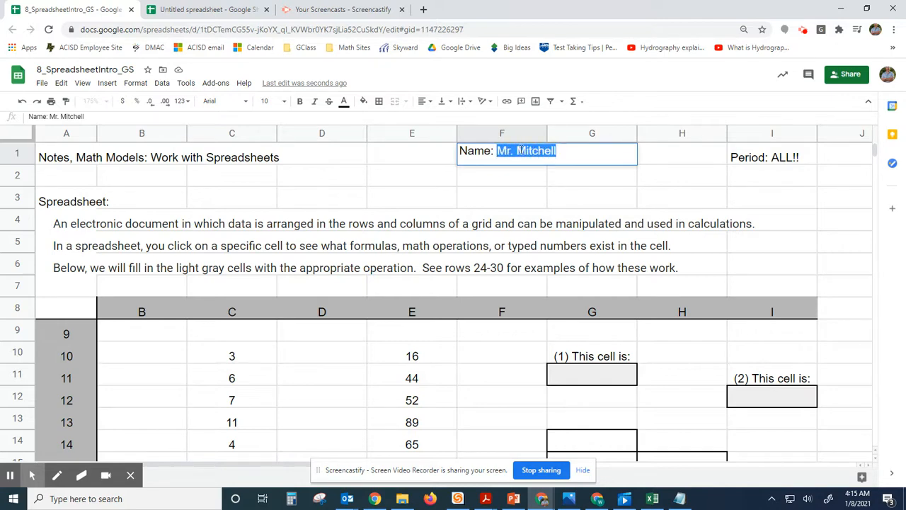
pyautogui.click(562, 151)
pyautogui.click(505, 175)
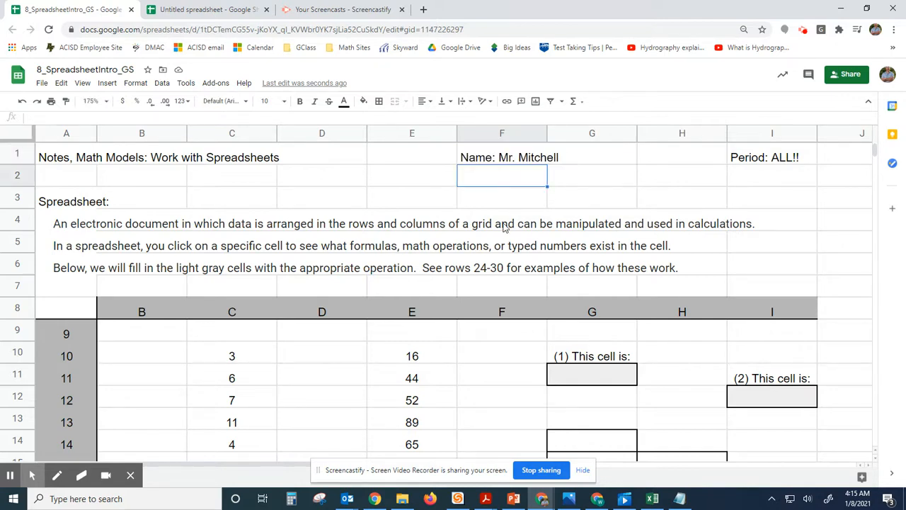
# Look through the worksheet's introduction and gray exercise cells, and highlight the formula explanations and math examples in rows 24 to 30.
pyautogui.scroll(-1, 450, 203)
pyautogui.scroll(1, 467, 199)
pyautogui.scroll(-5, 212, 312)
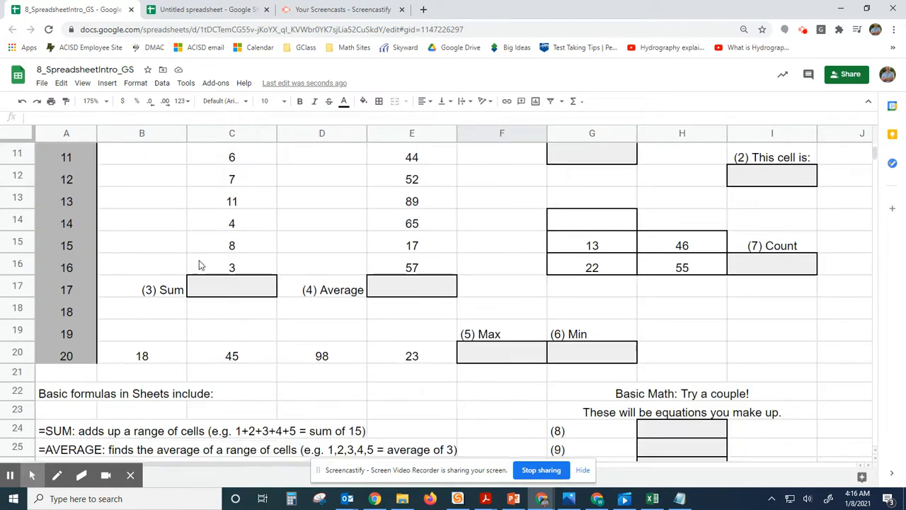
pyautogui.scroll(-3, 199, 264)
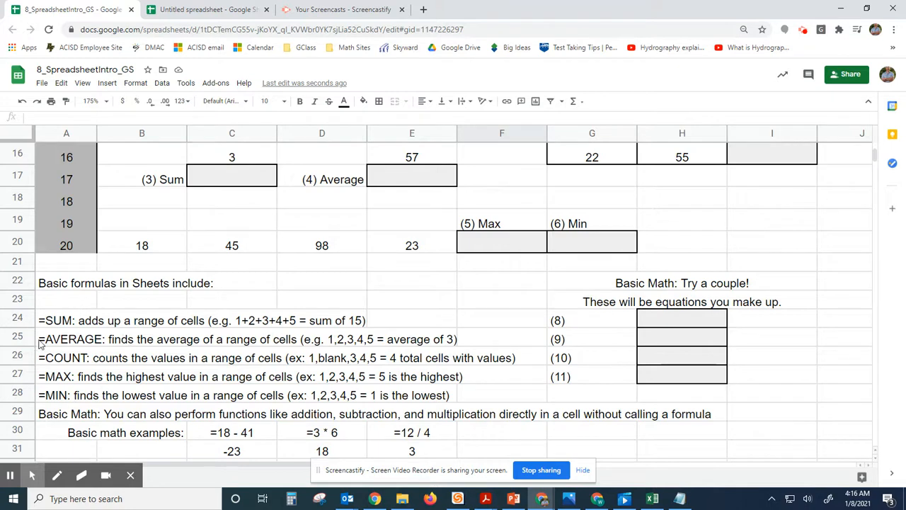
pyautogui.moveTo(17, 324); pyautogui.dragTo(28, 434)
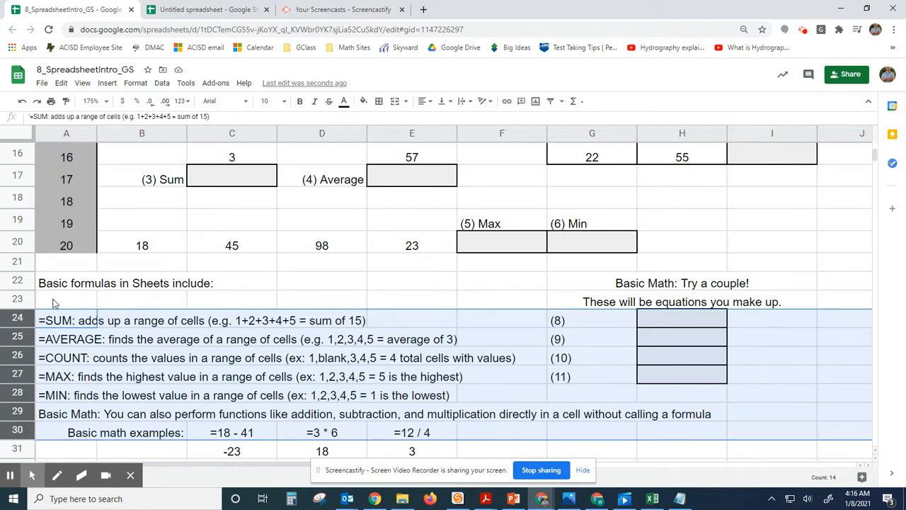
pyautogui.click(56, 322)
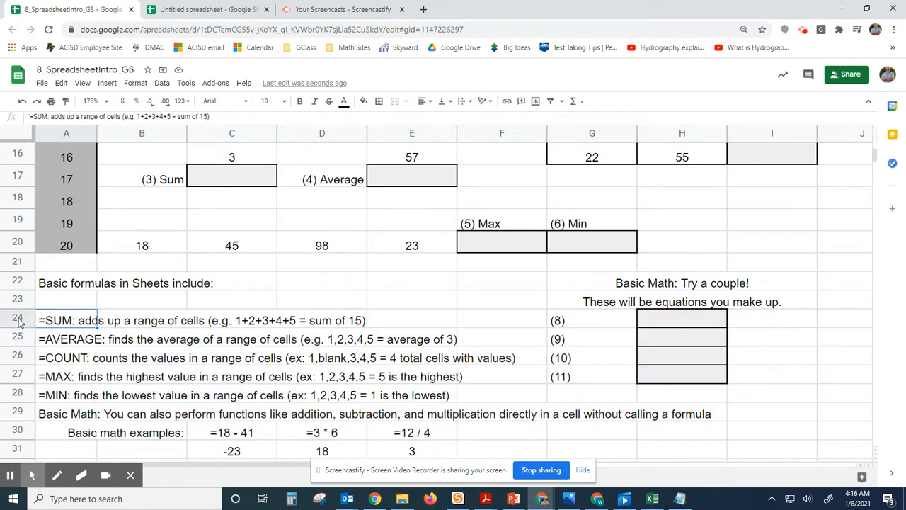
pyautogui.moveTo(19, 323); pyautogui.dragTo(17, 430)
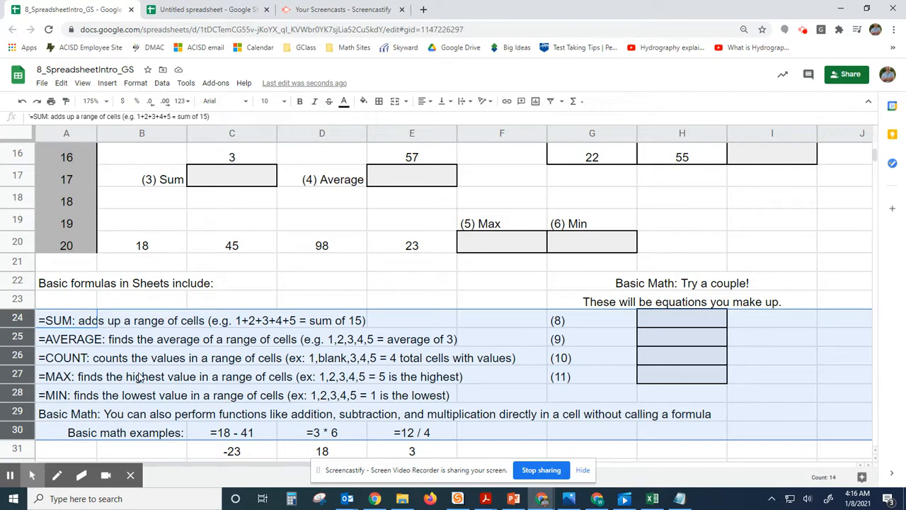
pyautogui.scroll(3, 170, 357)
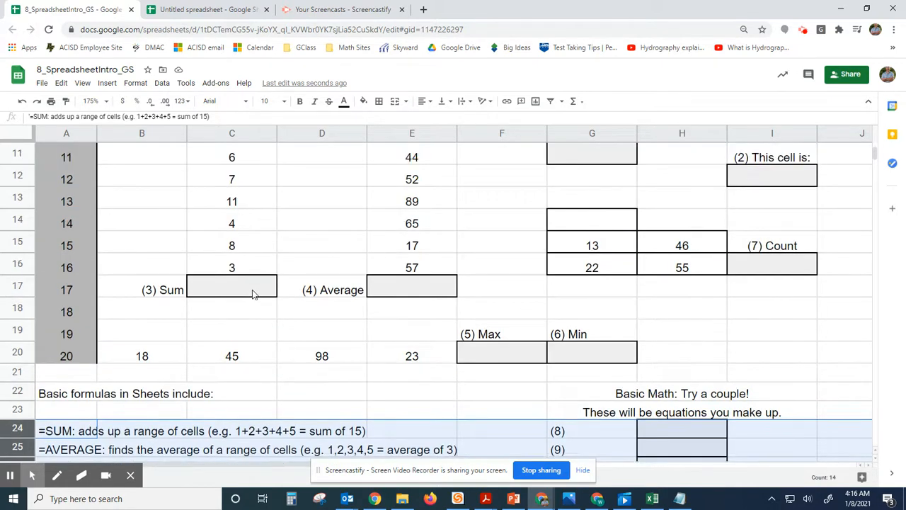
pyautogui.scroll(5, 254, 294)
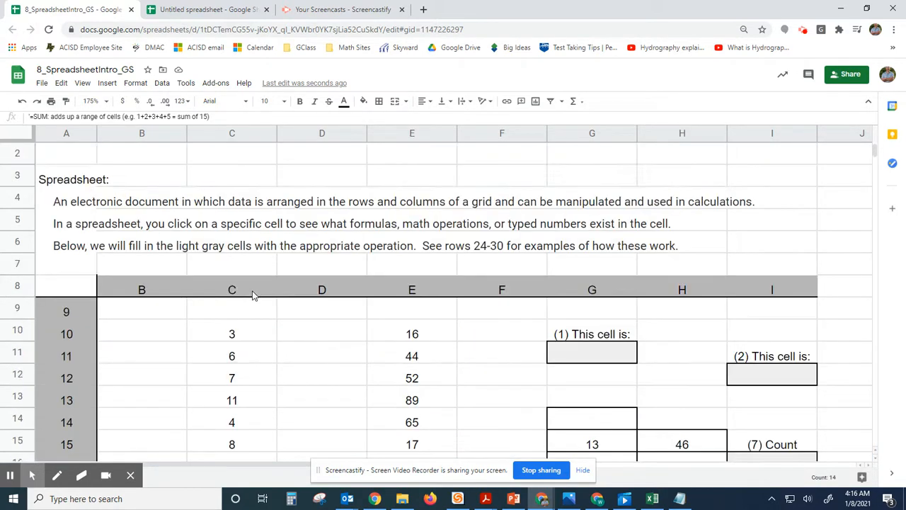
pyautogui.scroll(1, 279, 289)
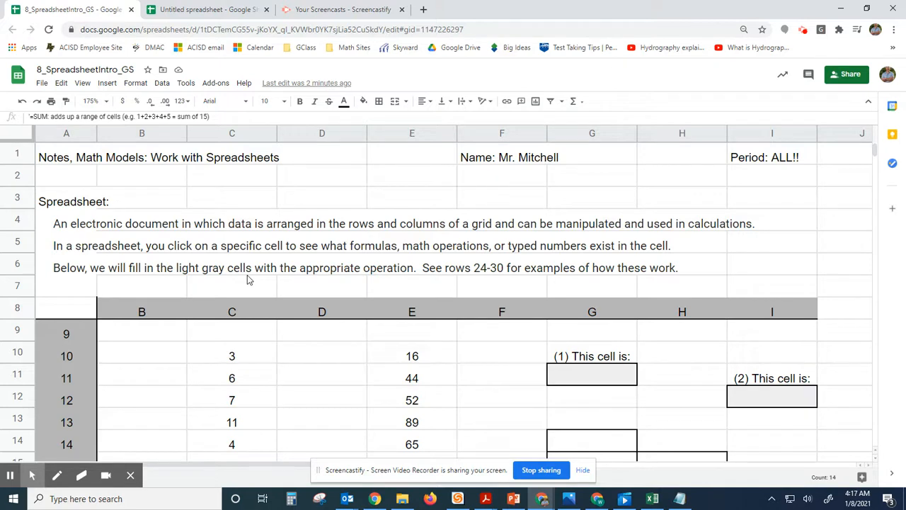
pyautogui.scroll(-1, 329, 379)
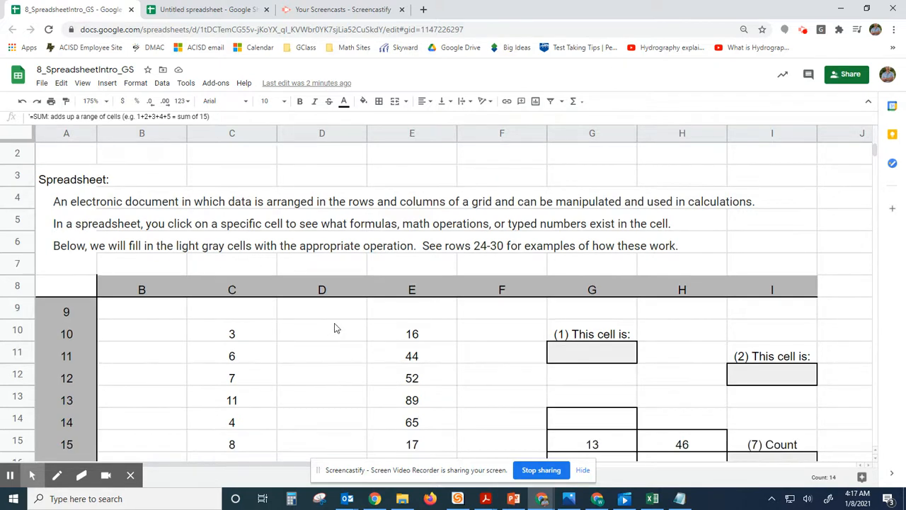
pyautogui.scroll(-4, 324, 281)
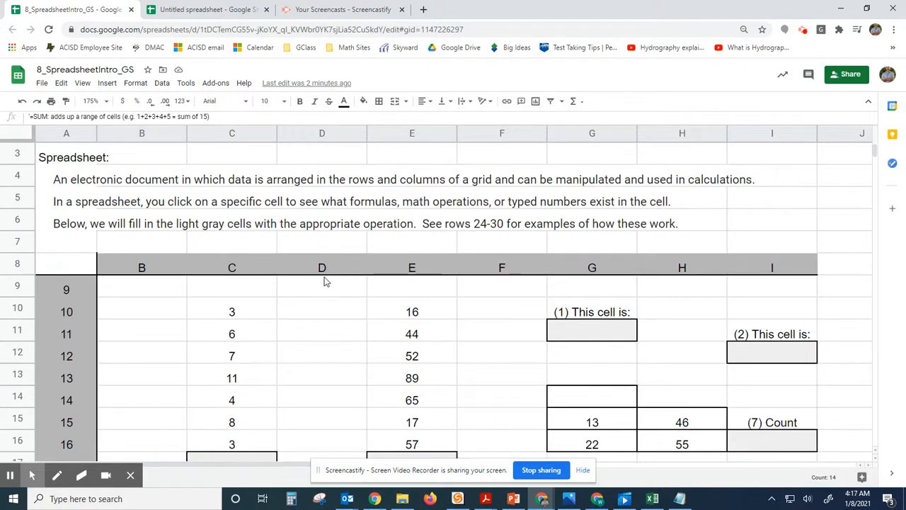
# Replace the formula in gray cell G11, below "(1) This cell is:", with the cell's own address, G11.
pyautogui.scroll(-1, 325, 278)
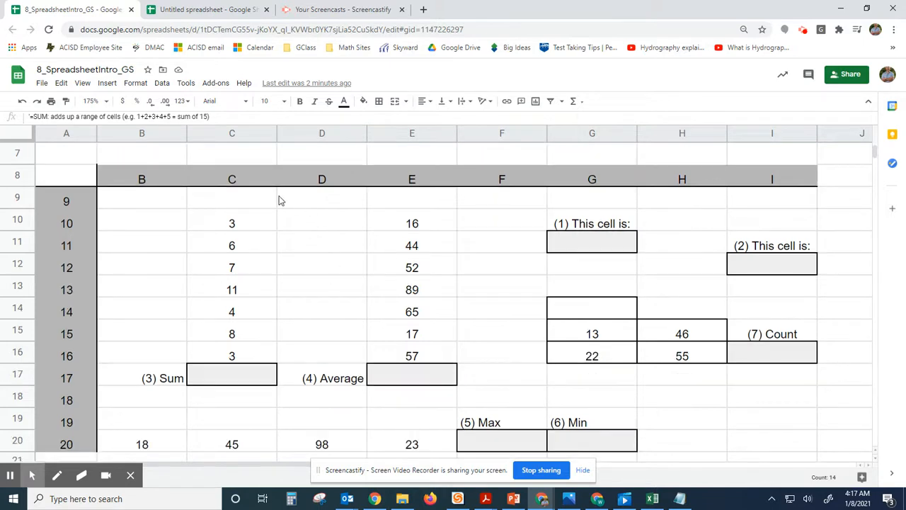
pyautogui.scroll(-1, 186, 188)
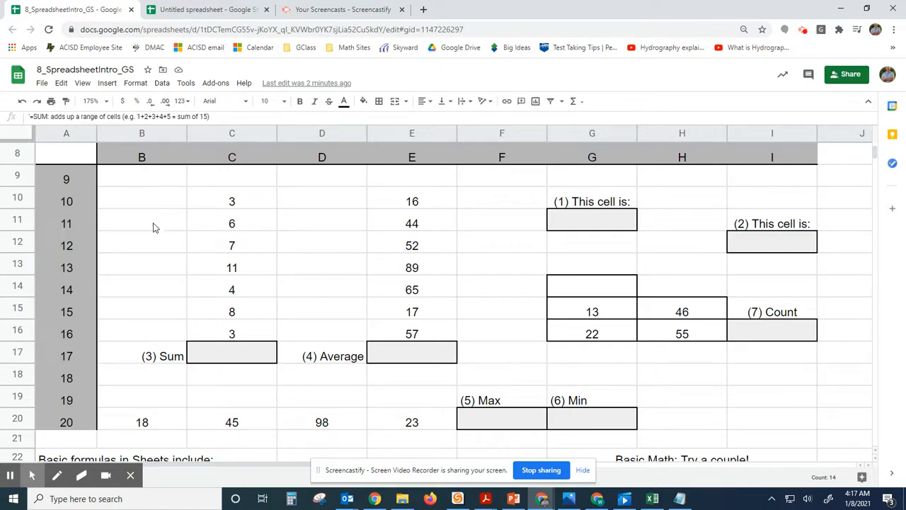
pyautogui.click(150, 186)
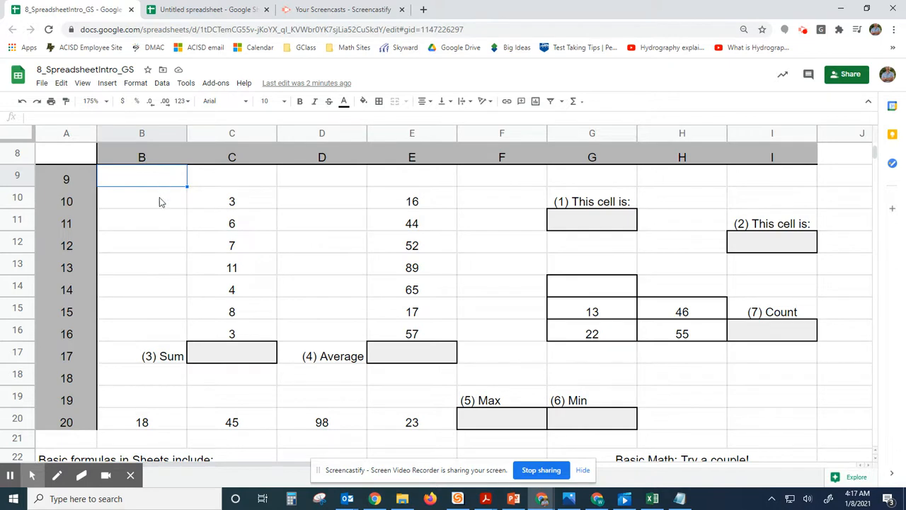
pyautogui.click(604, 226)
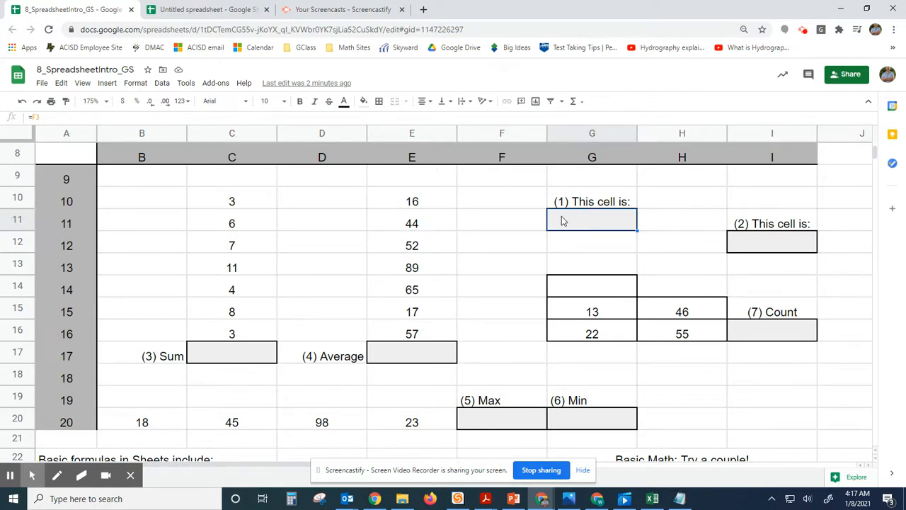
pyautogui.moveTo(39, 117); pyautogui.dragTo(29, 117)
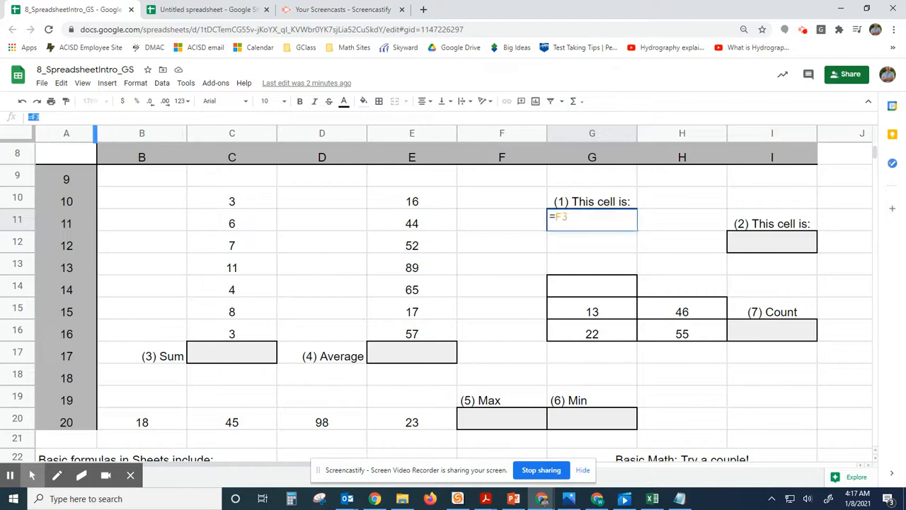
pyautogui.click(597, 257)
pyautogui.click(588, 221)
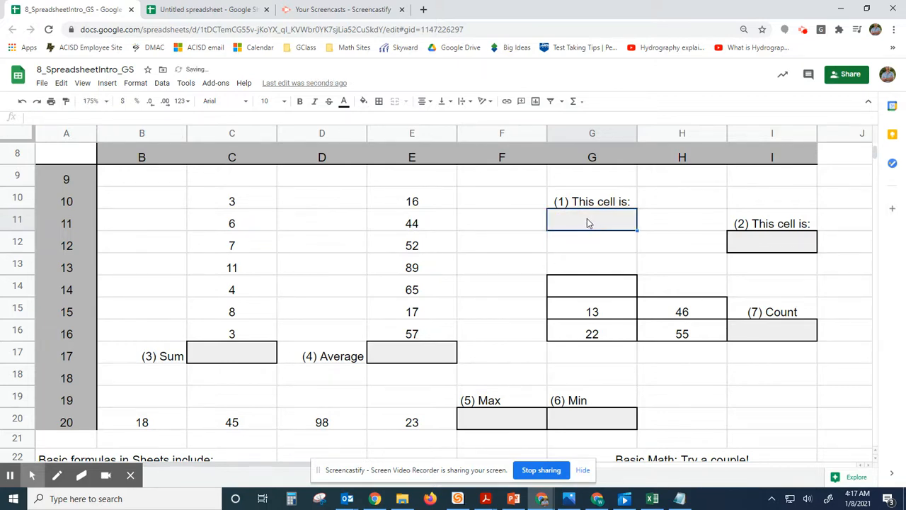
pyautogui.write('G')
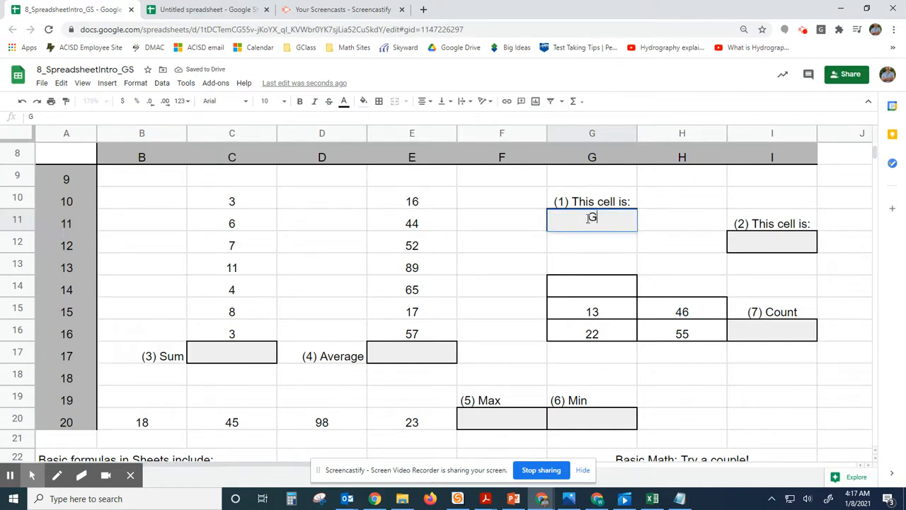
pyautogui.write('11')
pyautogui.press('Return')
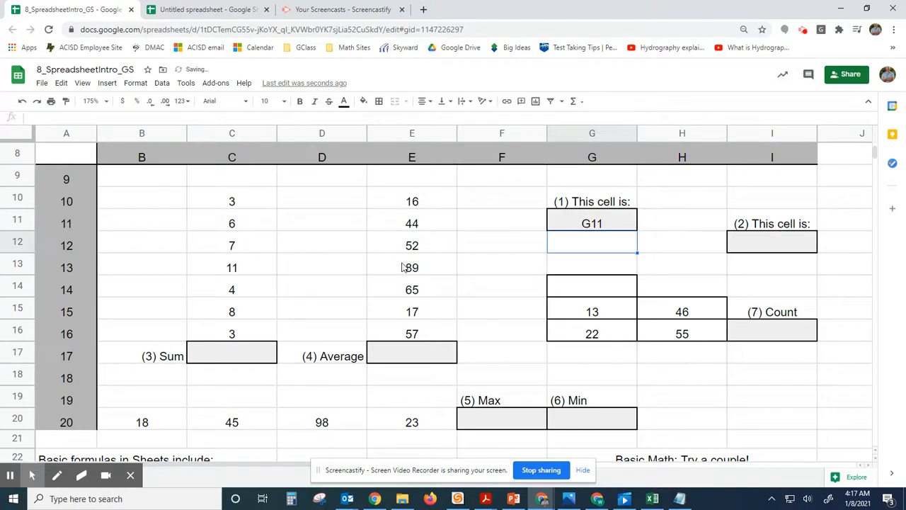
pyautogui.click(598, 225)
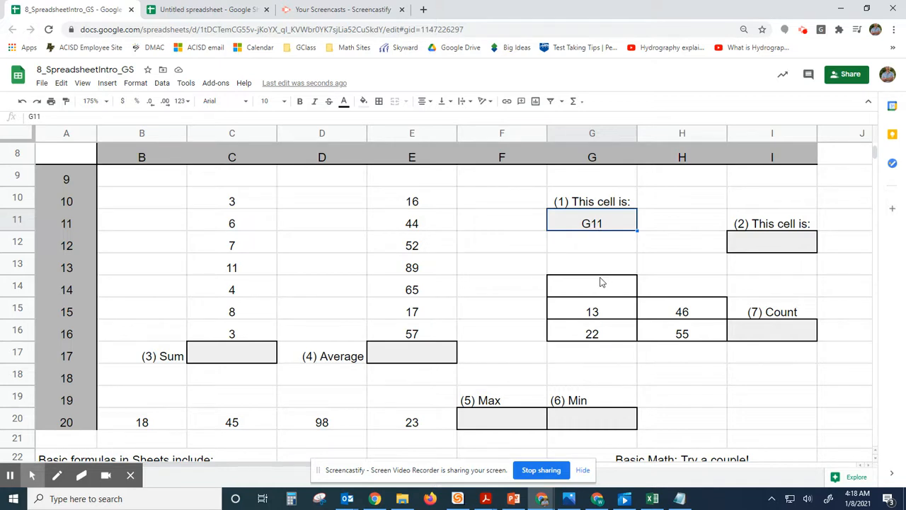
# Replace the formula in gray cell I12, below "(2) This cell is:", with the cell's own address, I12.
pyautogui.click(775, 249)
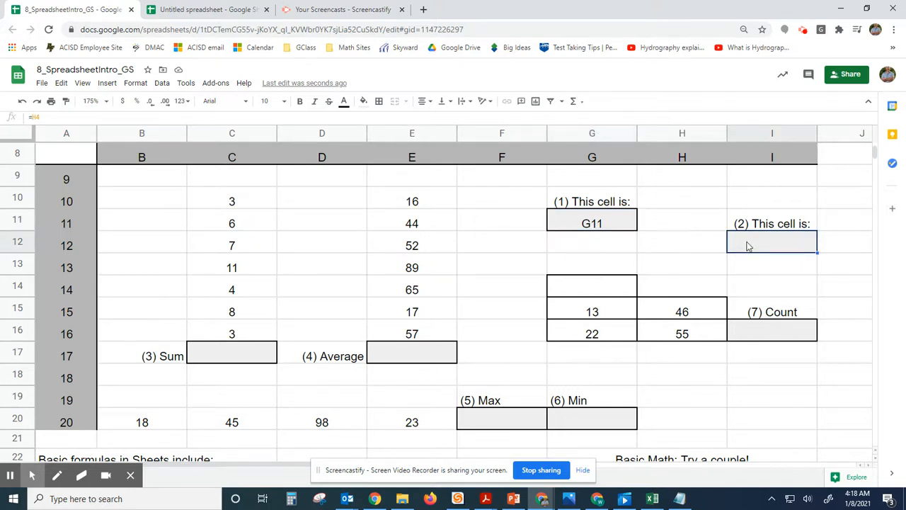
pyautogui.click(24, 115)
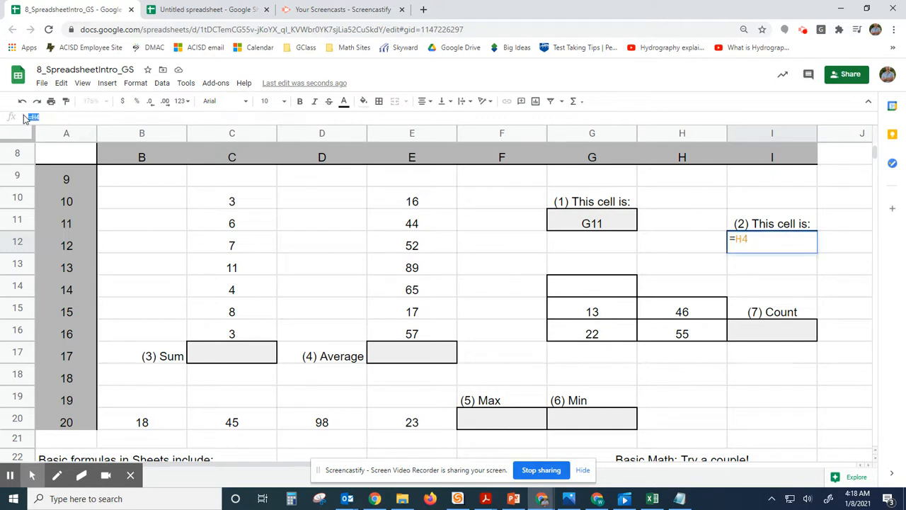
pyautogui.doubleClick(742, 238)
pyautogui.press('BackSpace')
pyautogui.press('BackSpace')
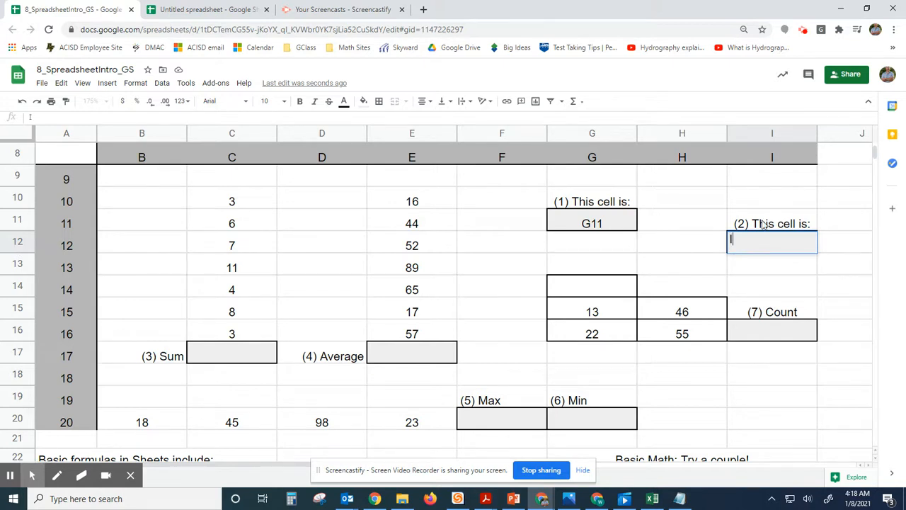
pyautogui.write('2')
pyautogui.press('Return')
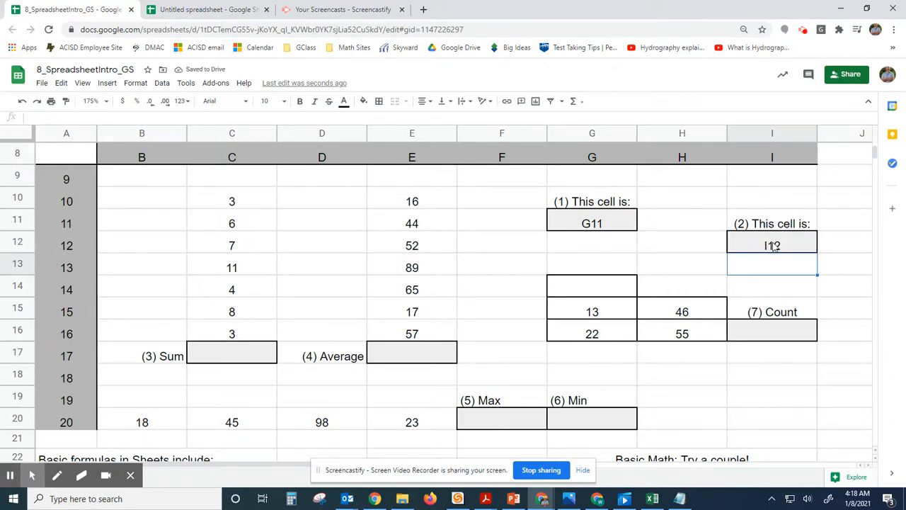
pyautogui.click(777, 246)
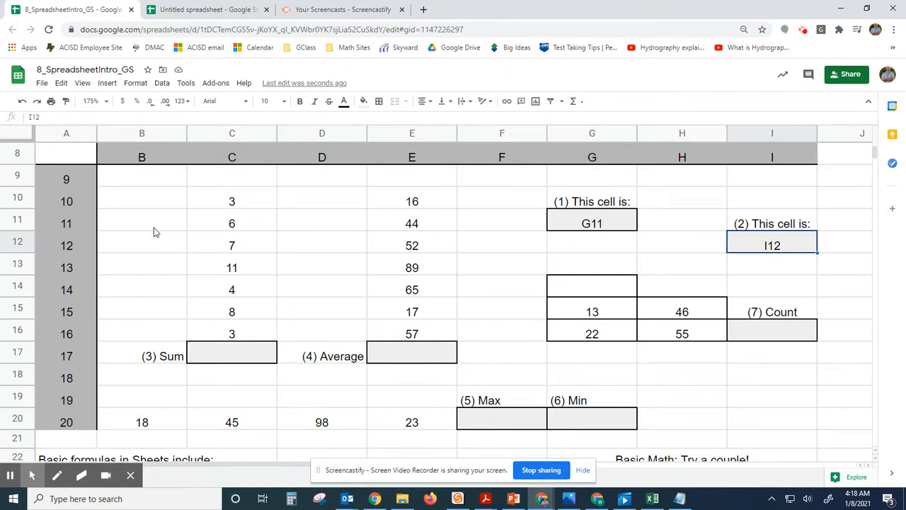
# Enter the formula =SUM(C10:C16) in cell C17 beside "(3) Sum" and reselect the cell to review it.
pyautogui.click(201, 358)
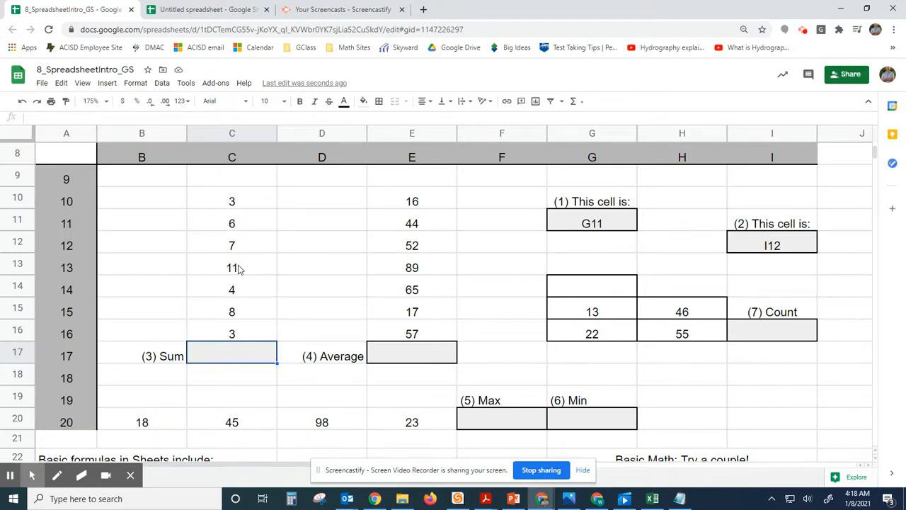
pyautogui.doubleClick(248, 356)
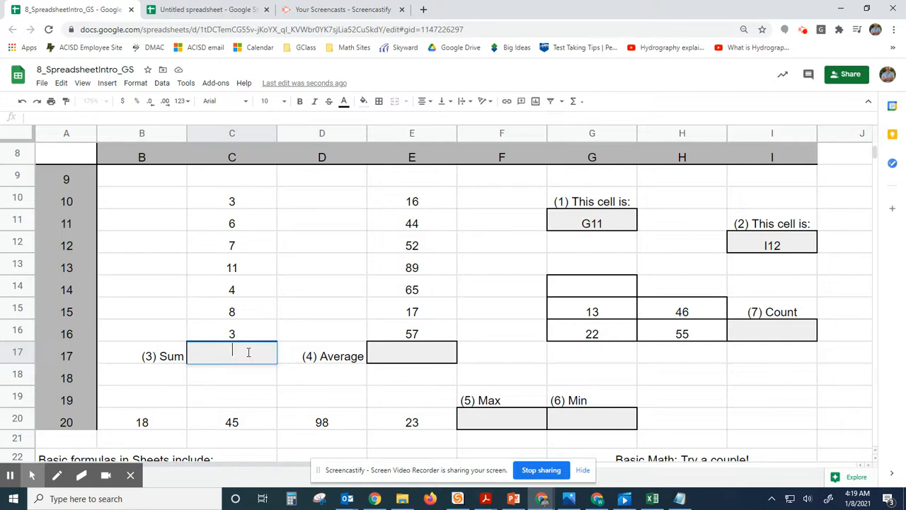
pyautogui.write('=')
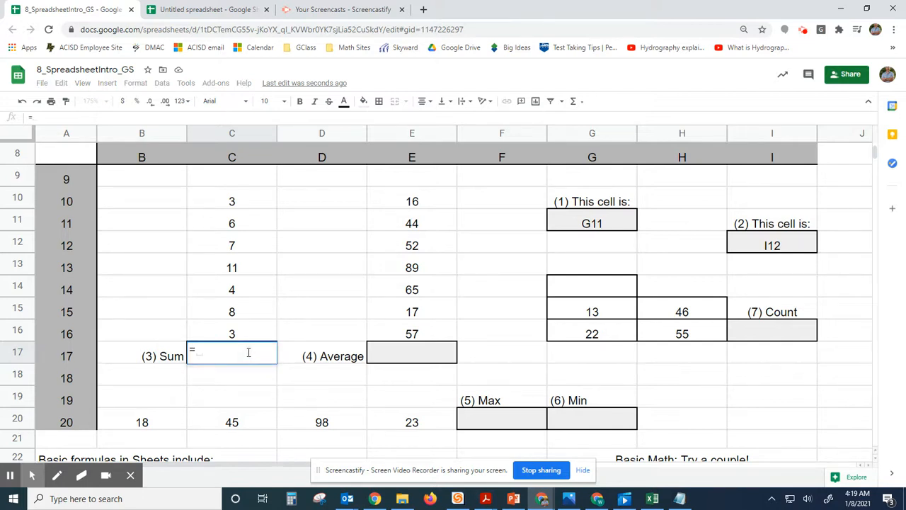
pyautogui.write('sum,')
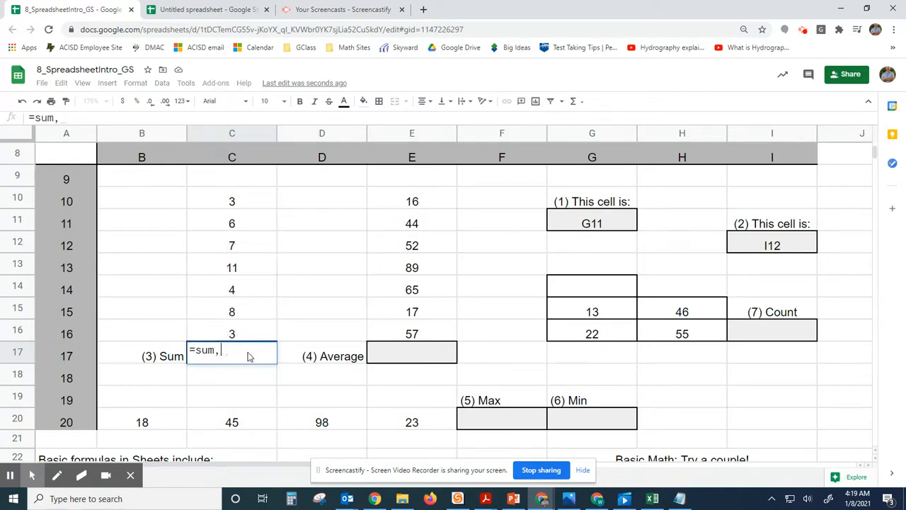
pyautogui.press('BackSpace')
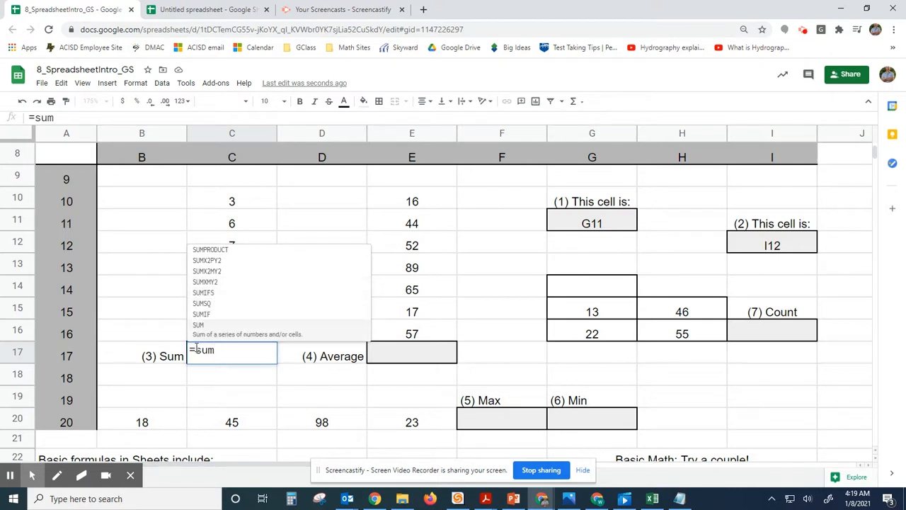
pyautogui.click(199, 327)
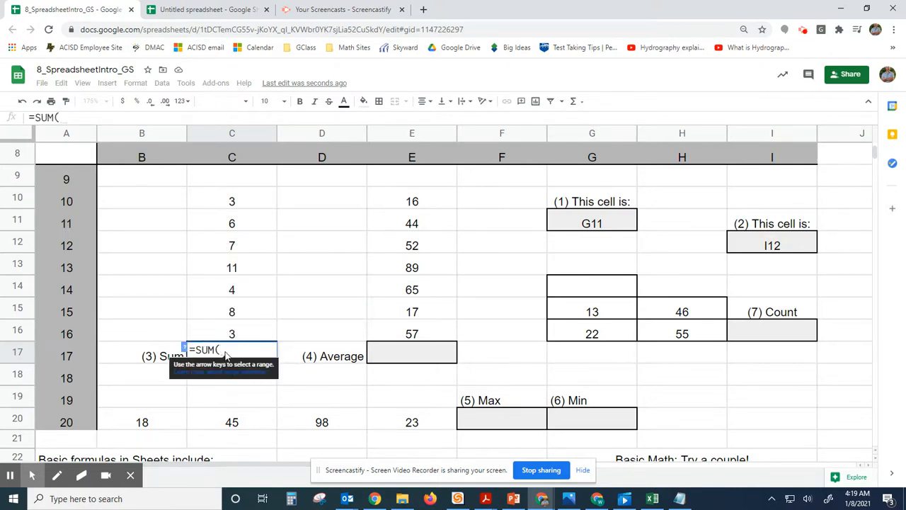
pyautogui.click(226, 352)
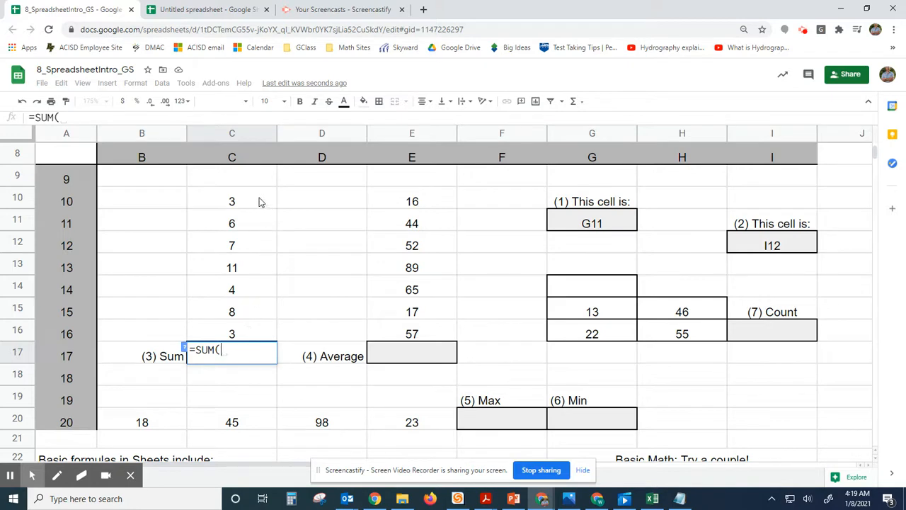
pyautogui.moveTo(259, 202); pyautogui.dragTo(258, 330)
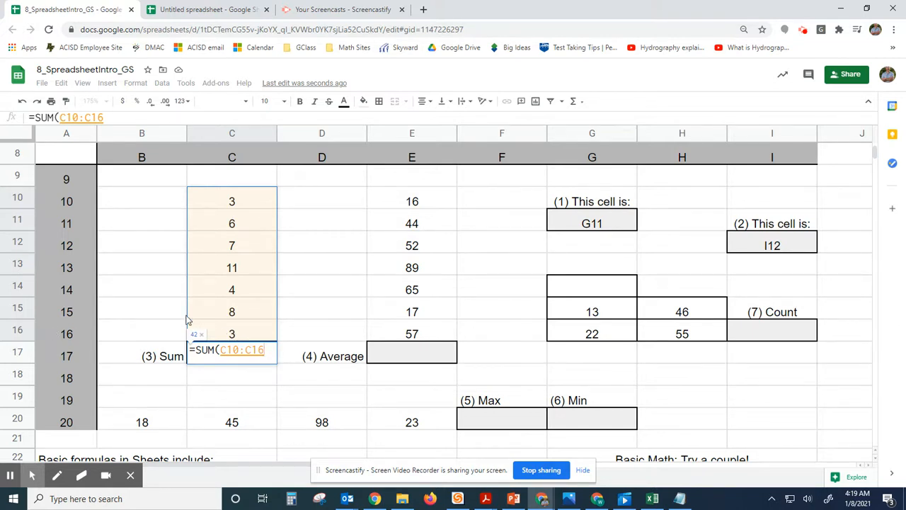
pyautogui.write(')')
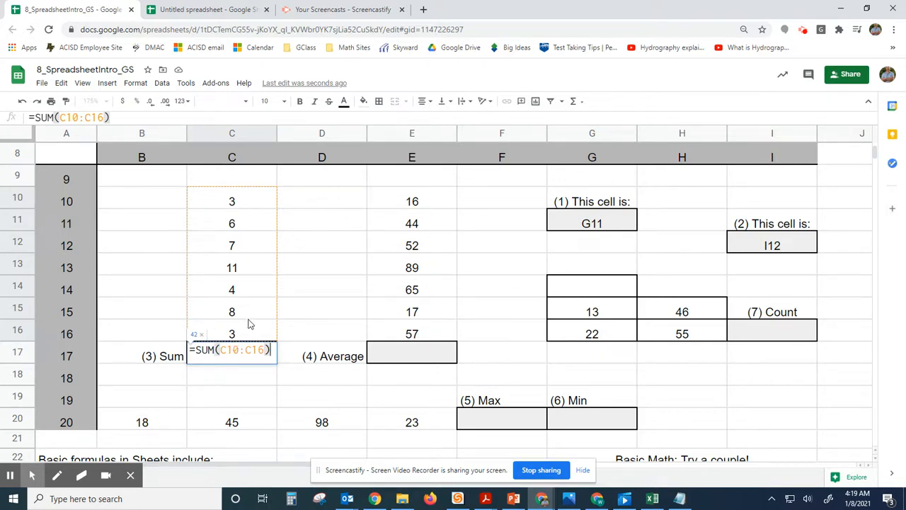
pyautogui.press('Return')
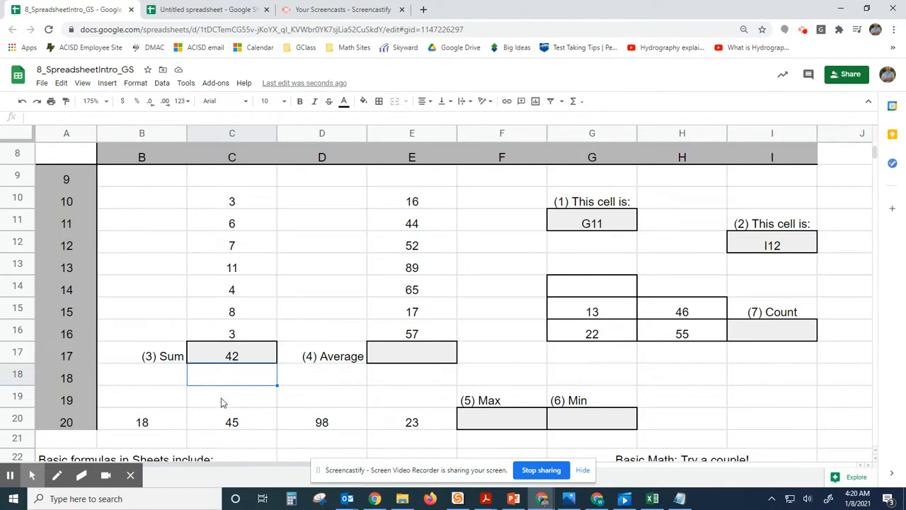
pyautogui.click(260, 357)
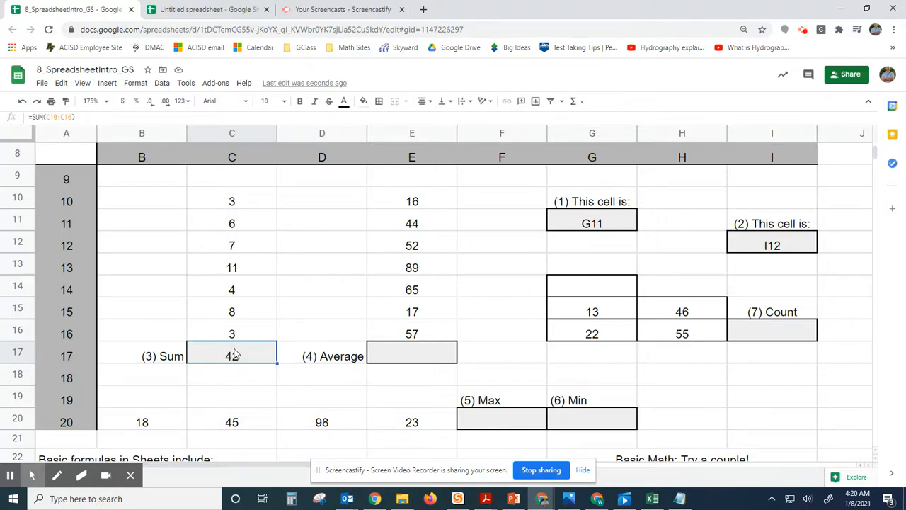
pyautogui.press('Down')
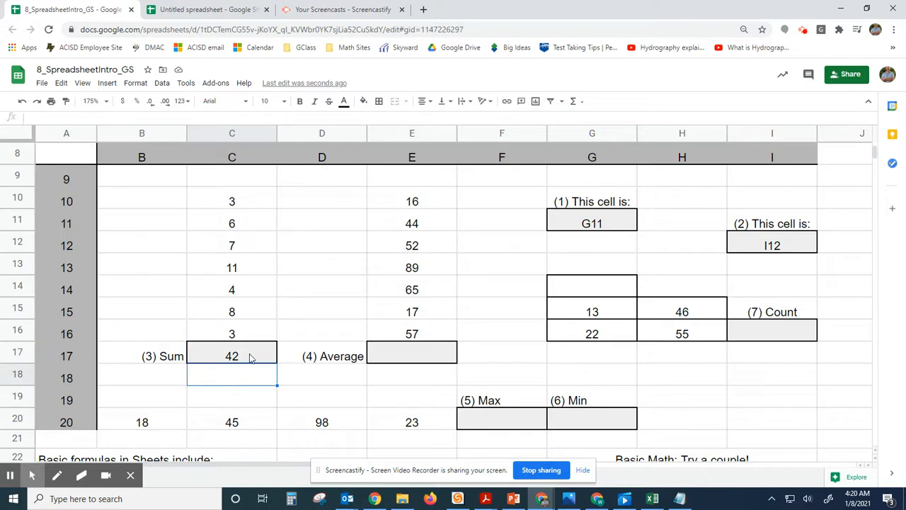
pyautogui.click(250, 358)
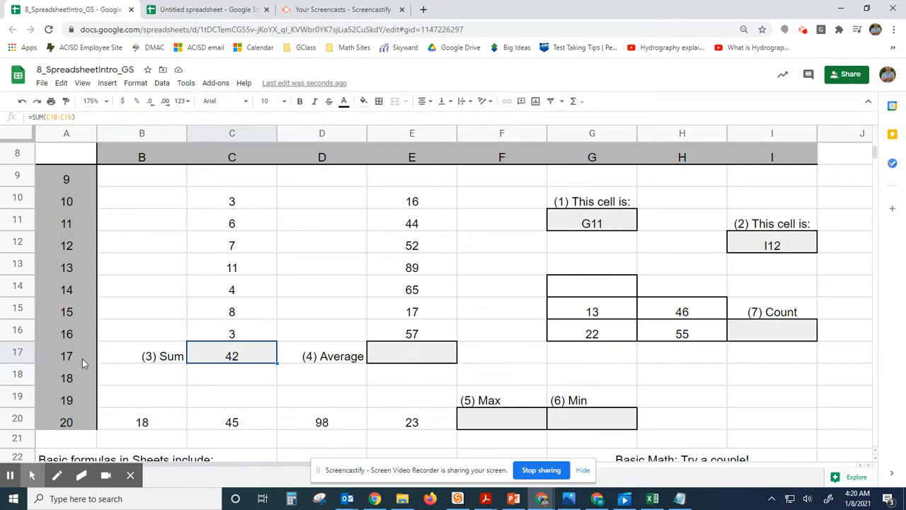
# Enter the formula =AVERAGE(E10:E16) in gray cell E17 beside "(4) Average".
pyautogui.click(399, 354)
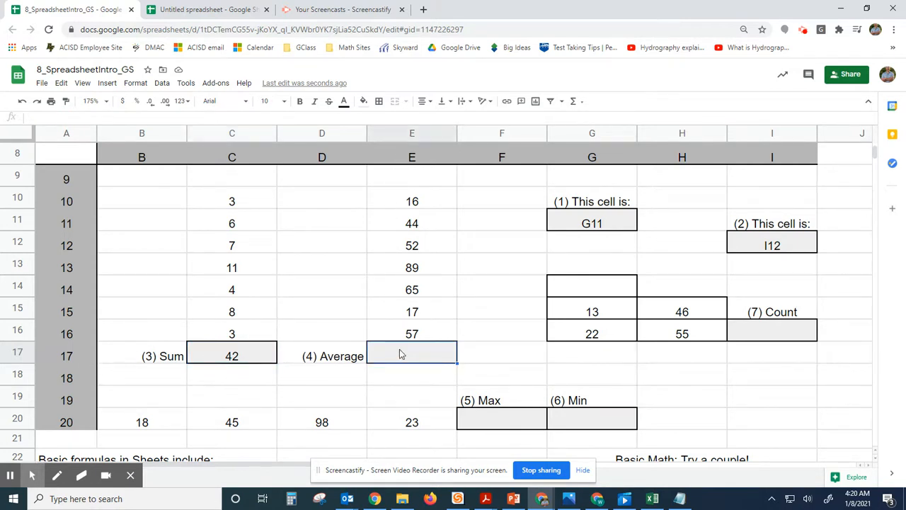
pyautogui.doubleClick(413, 352)
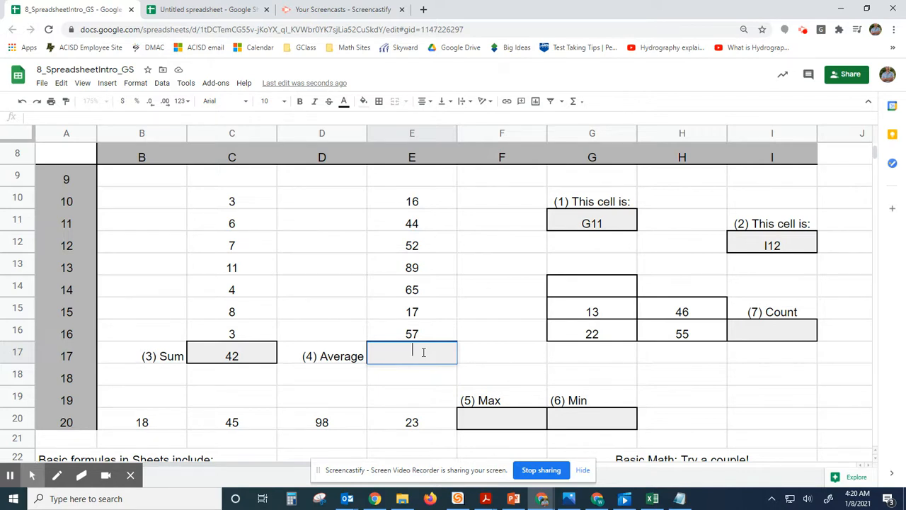
pyautogui.write('=')
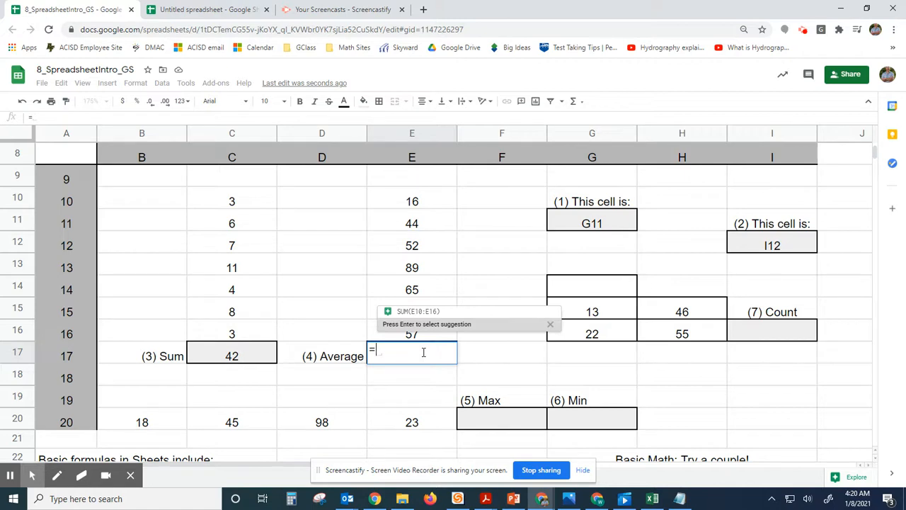
pyautogui.write('a')
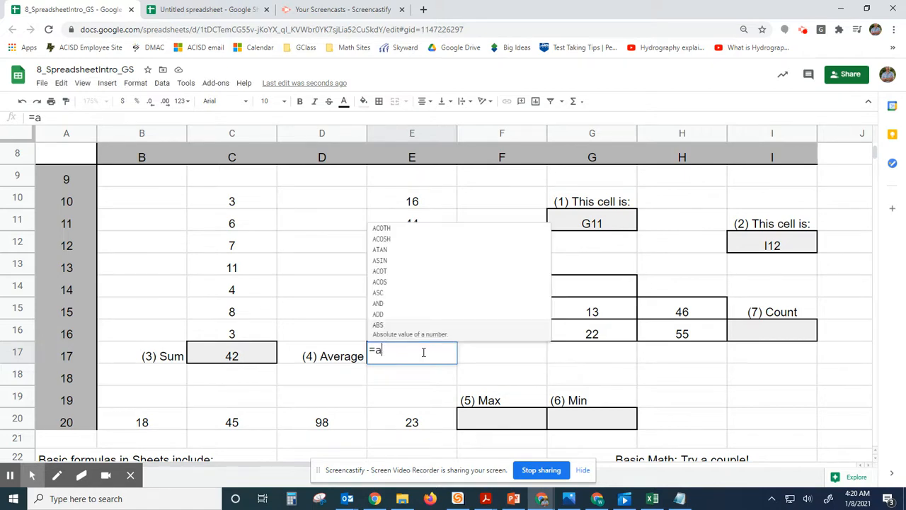
pyautogui.write('ver')
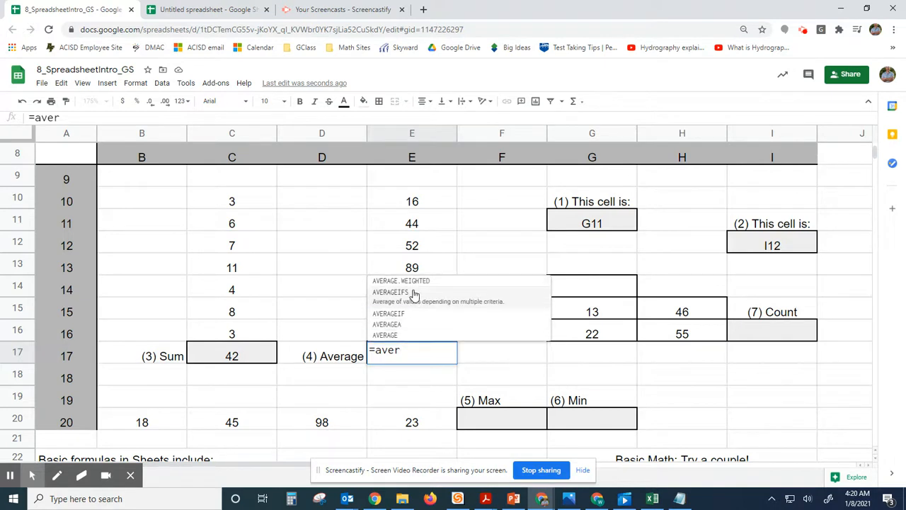
pyautogui.write('a')
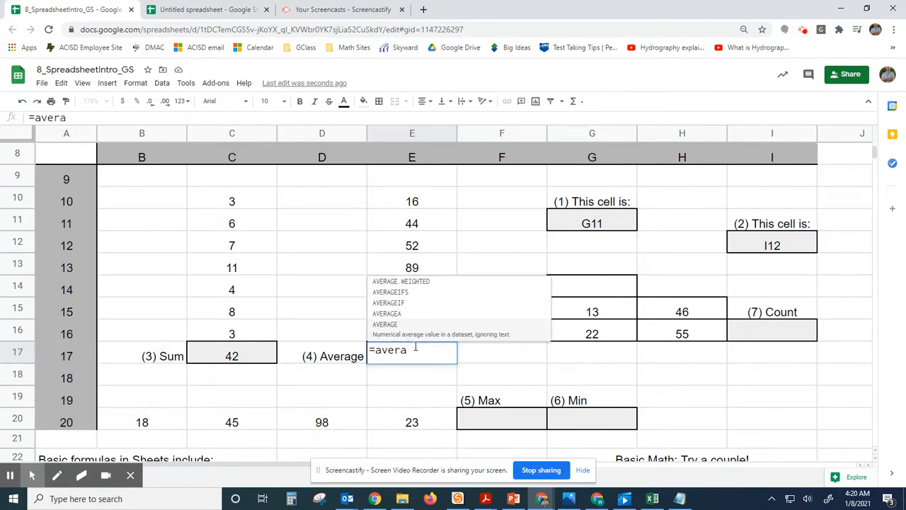
pyautogui.write('ge')
pyautogui.click(388, 333)
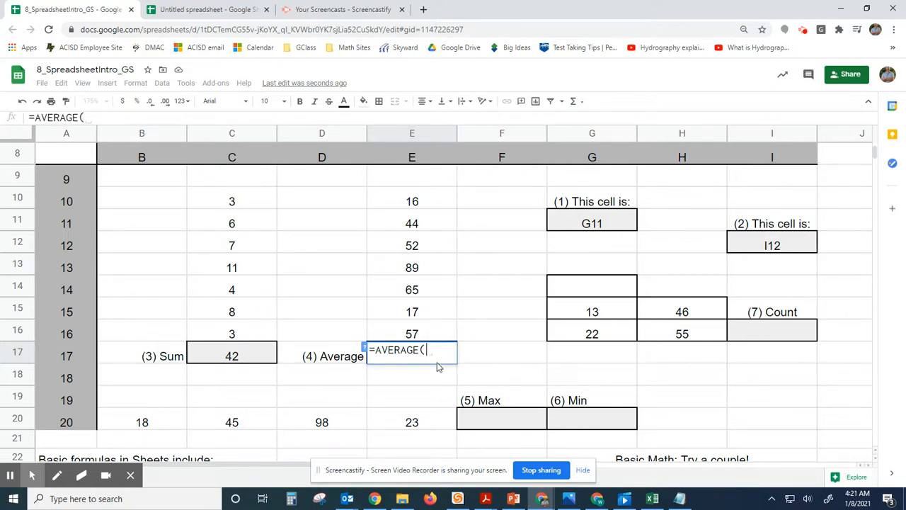
pyautogui.moveTo(416, 205); pyautogui.dragTo(421, 329)
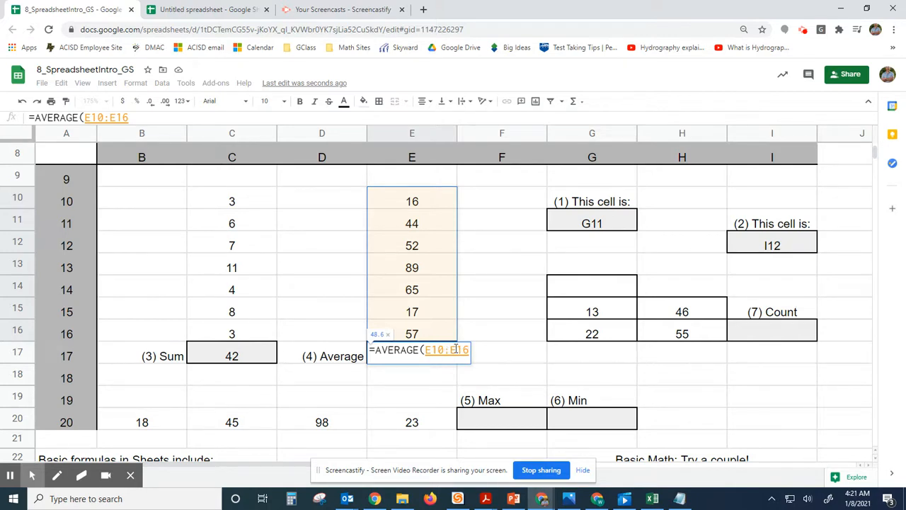
pyautogui.write(')')
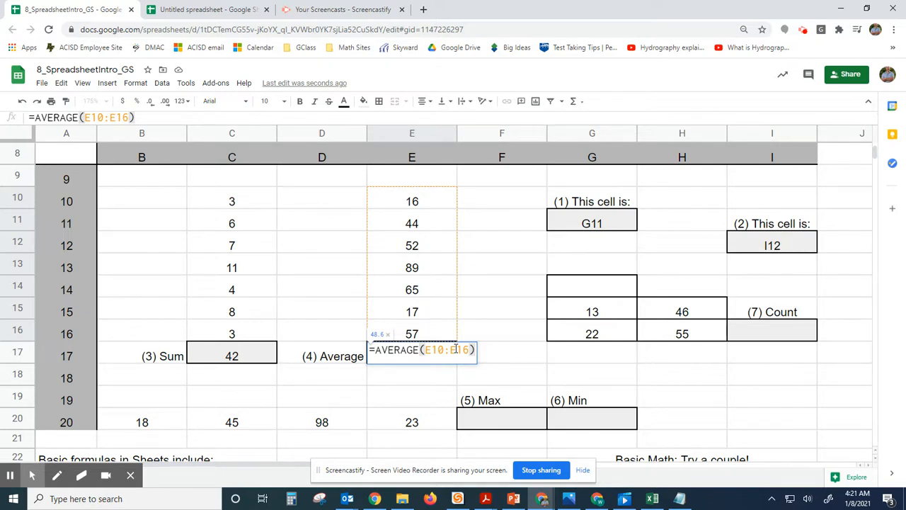
pyautogui.press('Return')
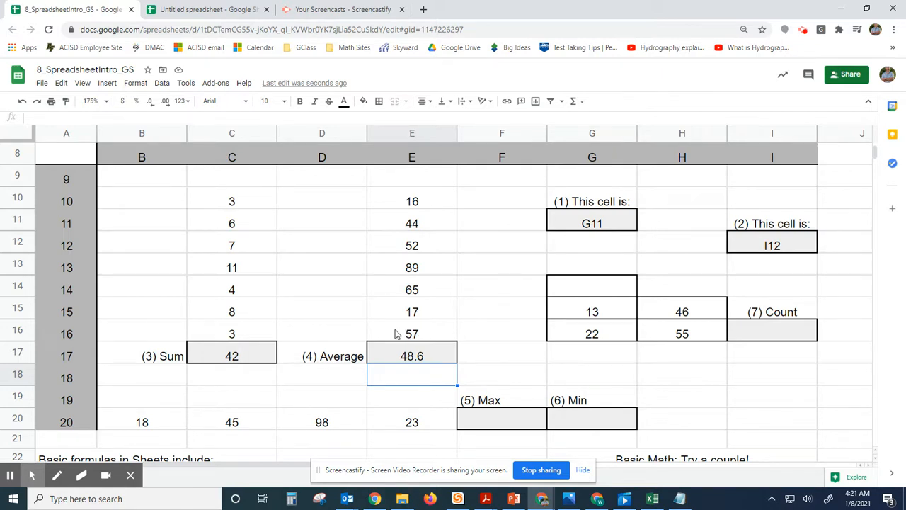
# Increase the displayed decimal places of the average in cell E17 to seven.
pyautogui.click(418, 356)
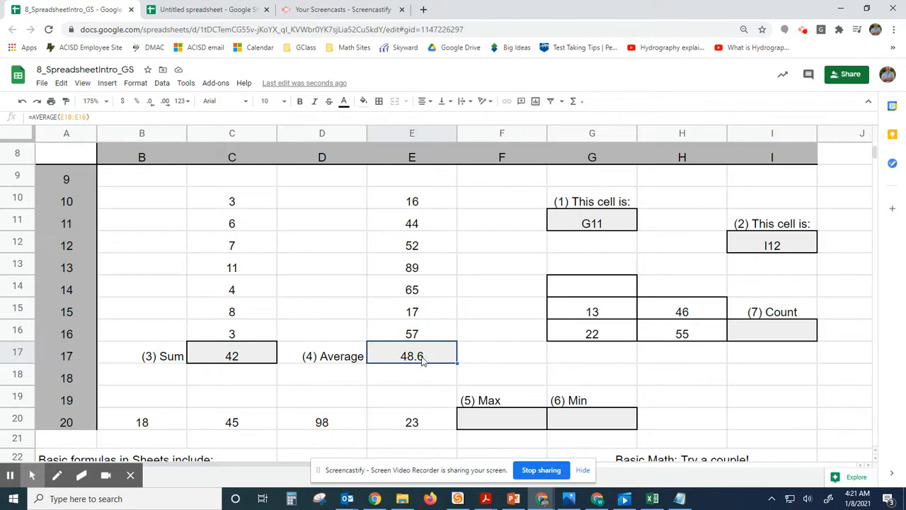
pyautogui.click(165, 102)
pyautogui.click(165, 103)
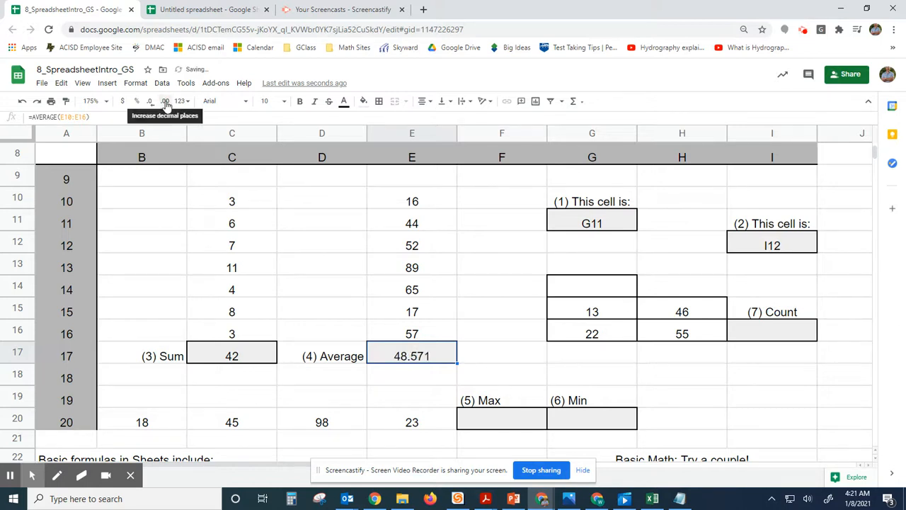
pyautogui.click(165, 103)
pyautogui.click(166, 103)
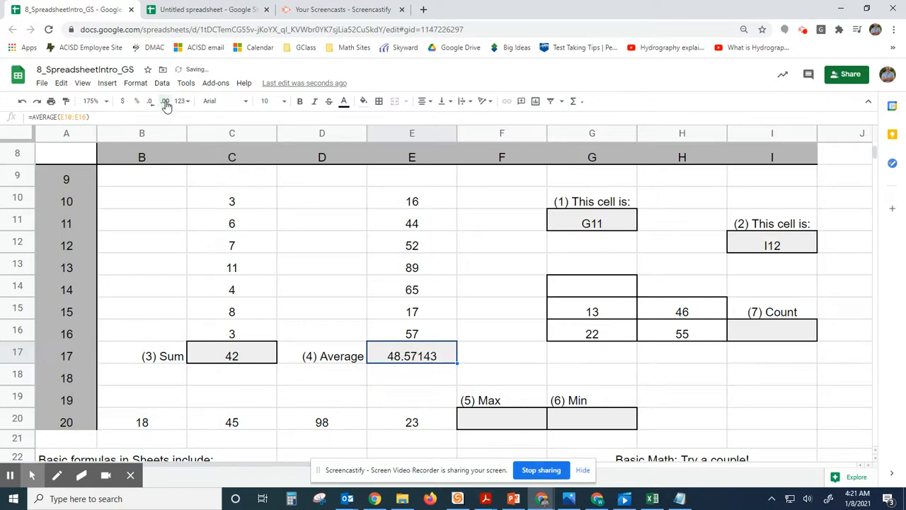
pyautogui.click(166, 104)
pyautogui.click(165, 103)
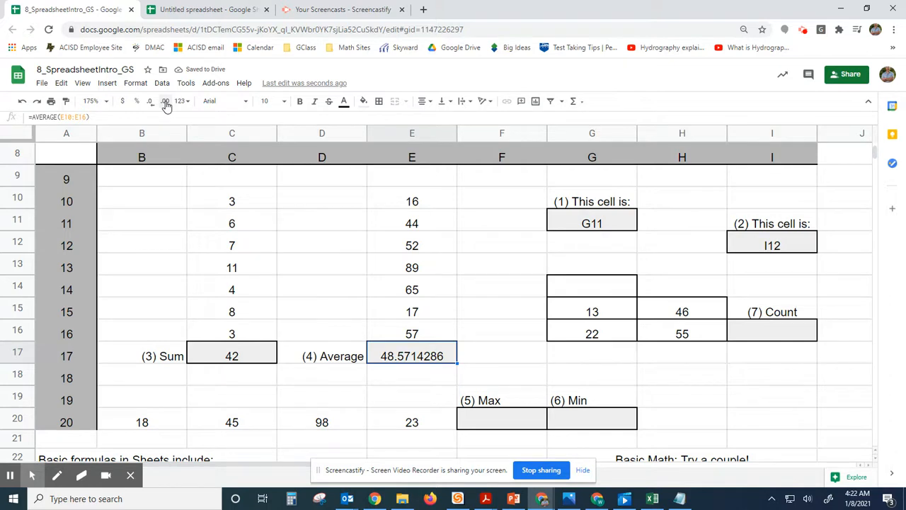
# Reduce the average in cell E17 to one displayed decimal place.
pyautogui.click(150, 103)
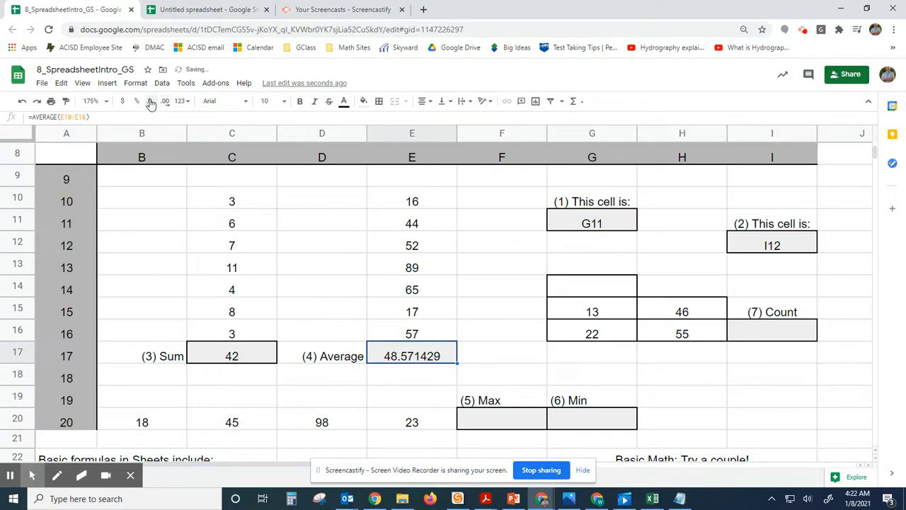
pyautogui.click(150, 103)
pyautogui.click(150, 103)
pyautogui.click(150, 103)
pyautogui.click(150, 103)
pyautogui.click(150, 104)
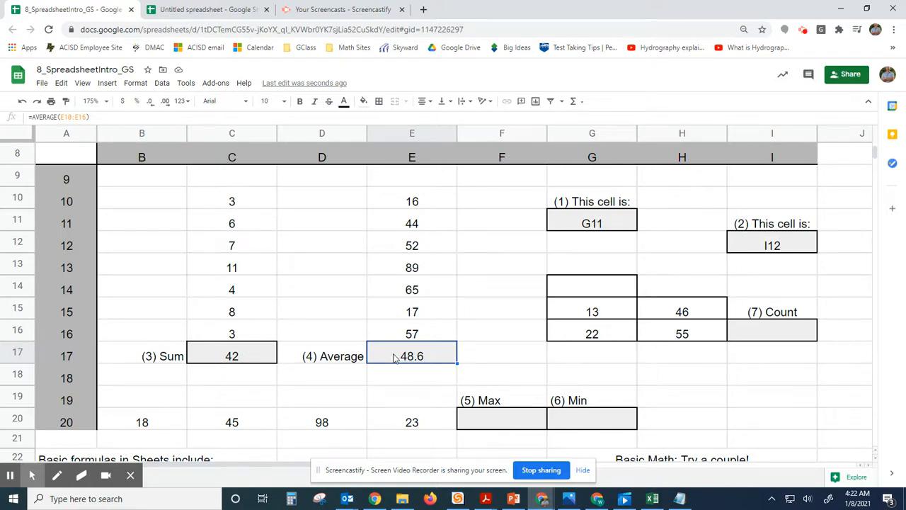
# Enter the formula =MAX(B20:E20) in gray cell F20 below "(5) Max".
pyautogui.click(498, 418)
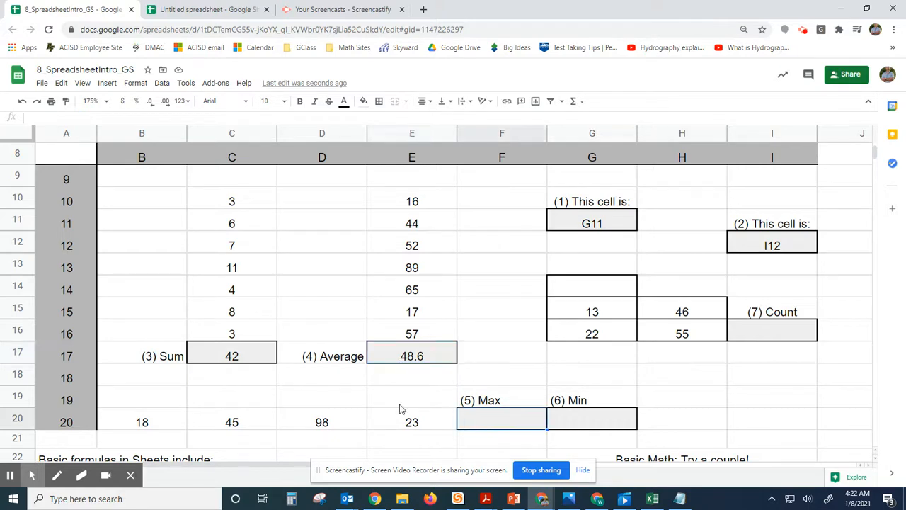
pyautogui.scroll(-2, 306, 348)
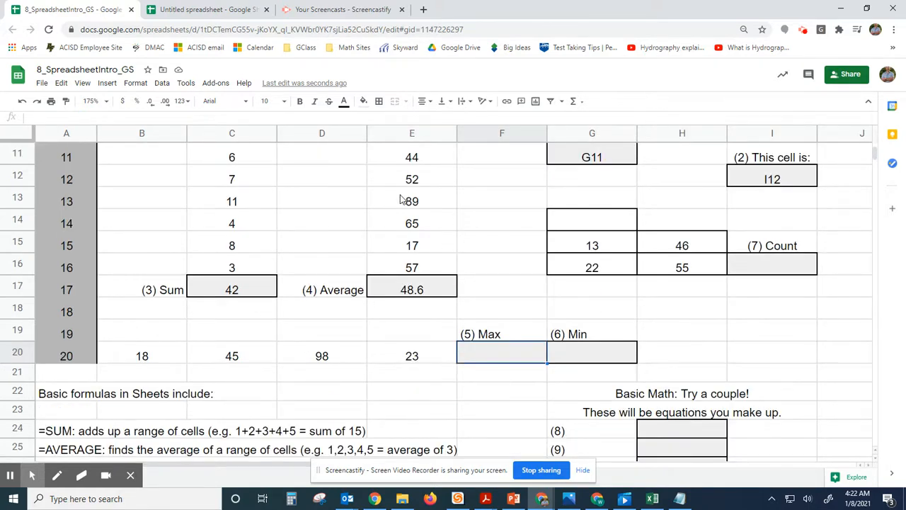
pyautogui.scroll(-1, 401, 200)
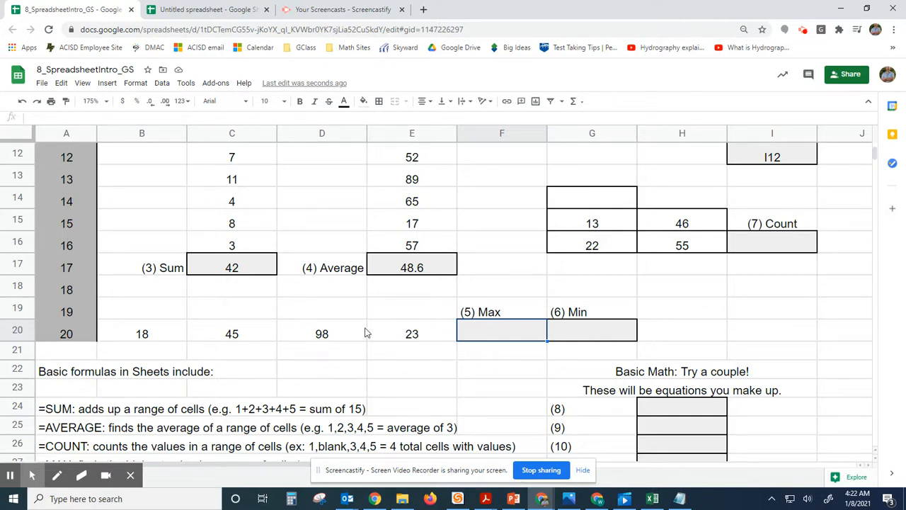
pyautogui.doubleClick(496, 330)
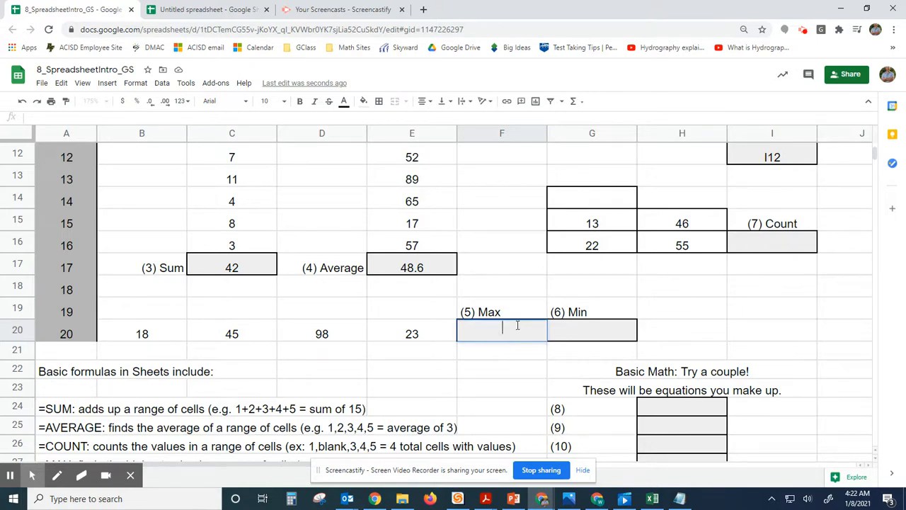
pyautogui.write('=')
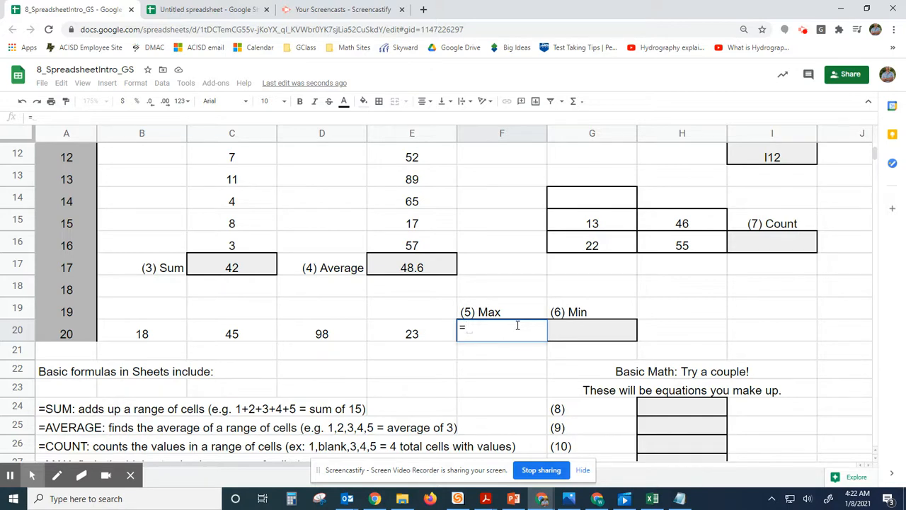
pyautogui.write('max')
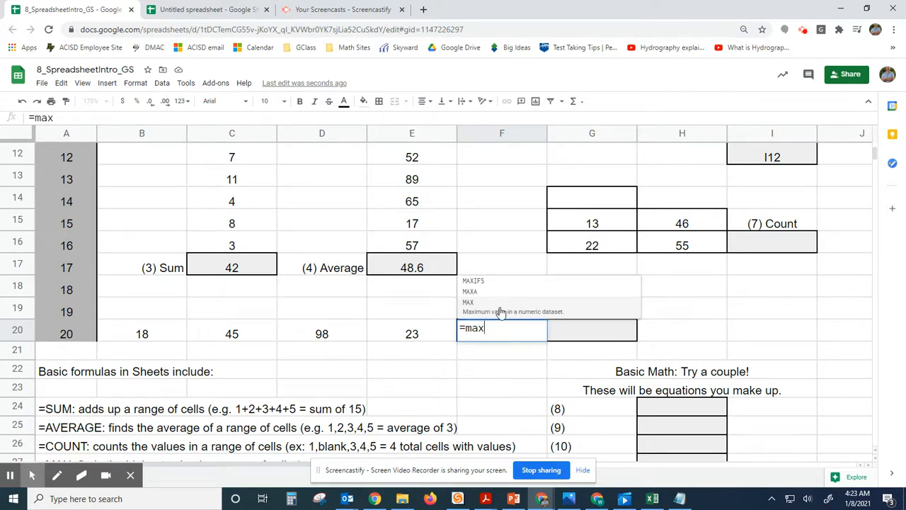
pyautogui.click(501, 313)
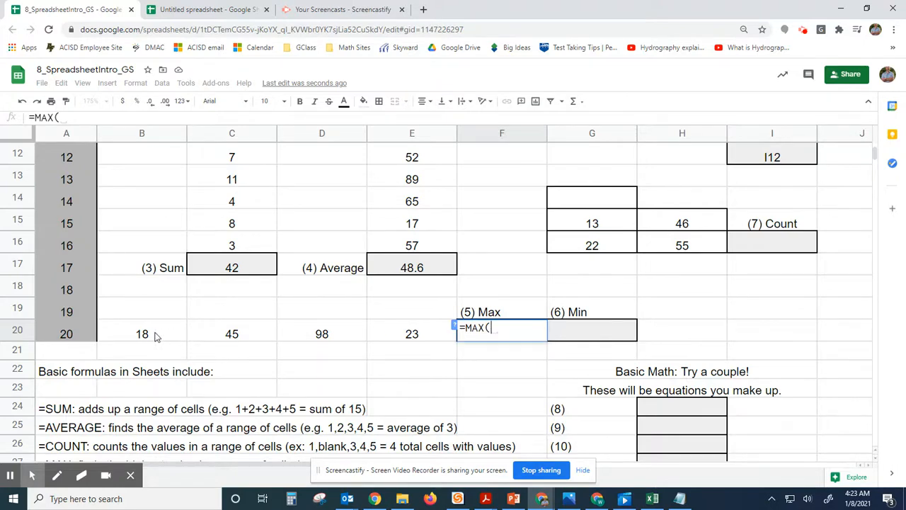
pyautogui.moveTo(156, 336); pyautogui.dragTo(409, 327)
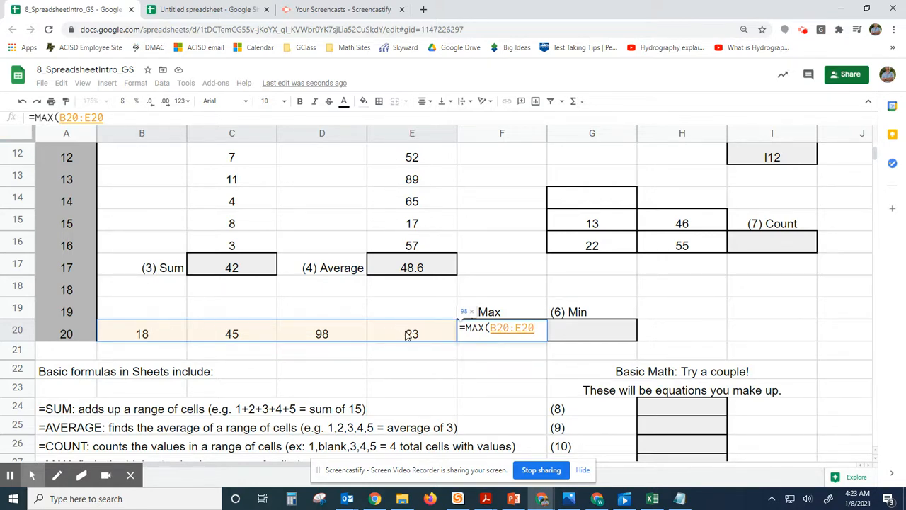
pyautogui.write(')')
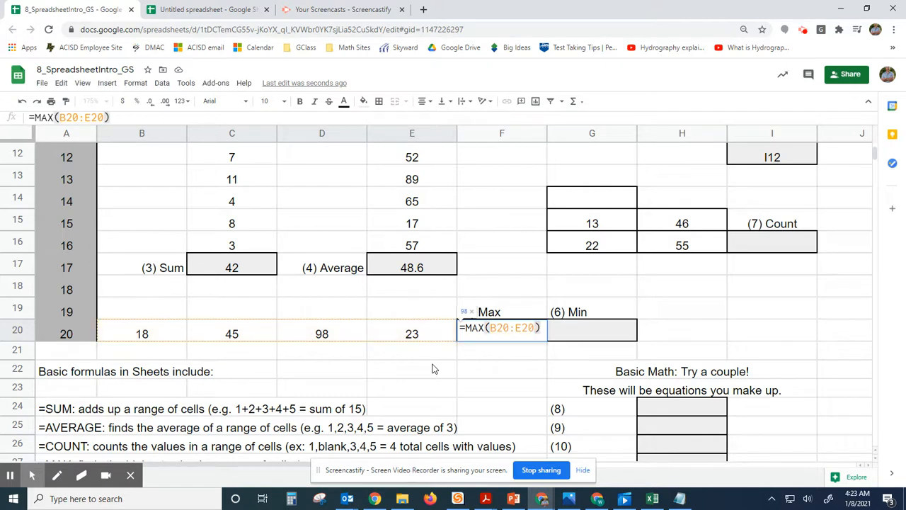
pyautogui.press('Return')
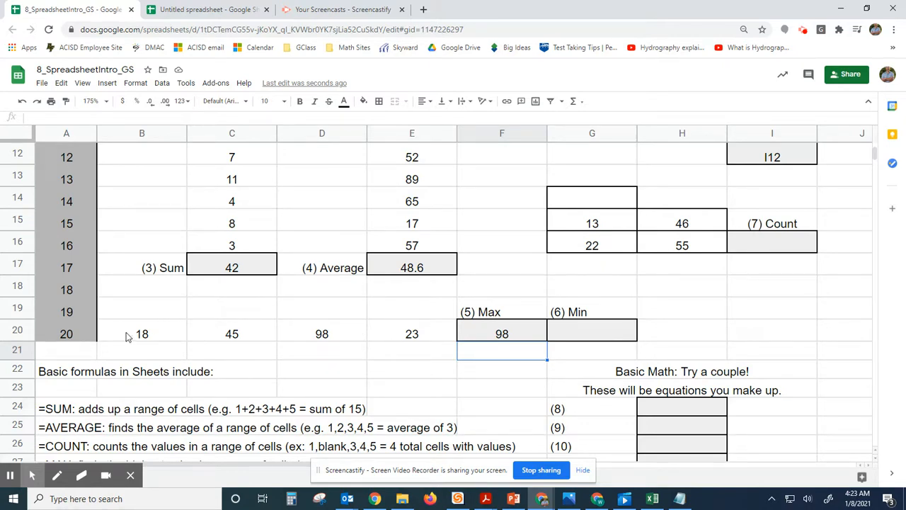
# Enter the formula =MIN(B20:E20) in gray cell G20 below "(6) Min".
pyautogui.click(580, 334)
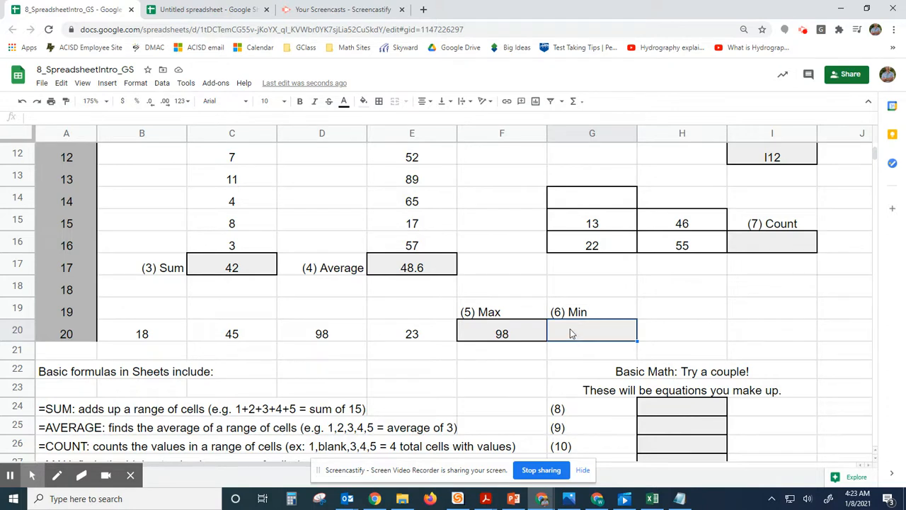
pyautogui.doubleClick(572, 334)
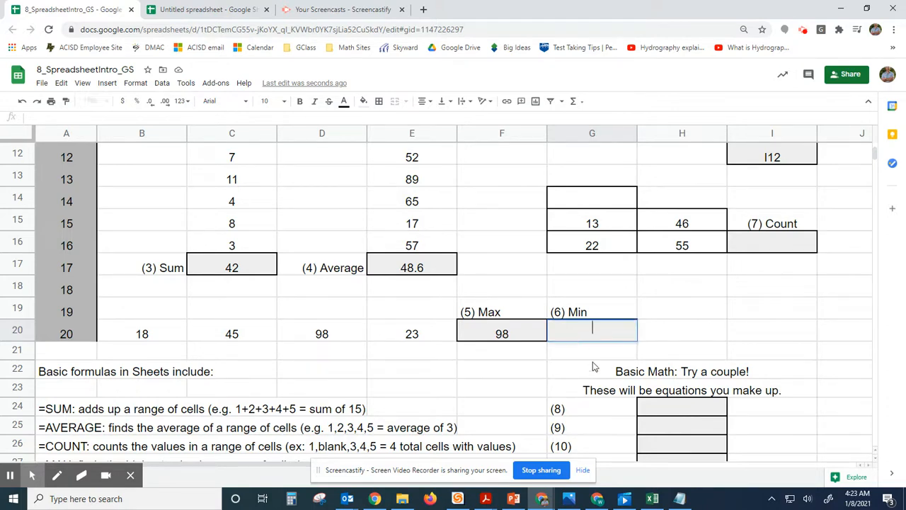
pyautogui.write('=')
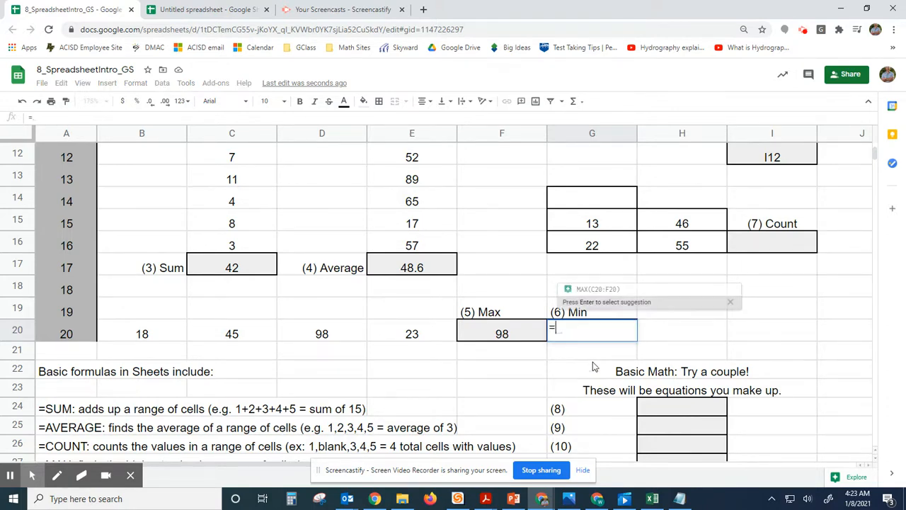
pyautogui.write('min')
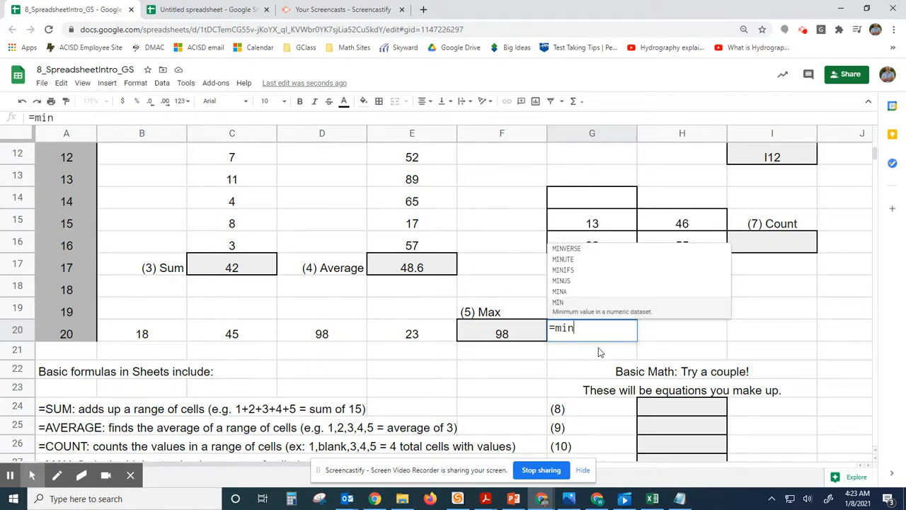
pyautogui.click(588, 311)
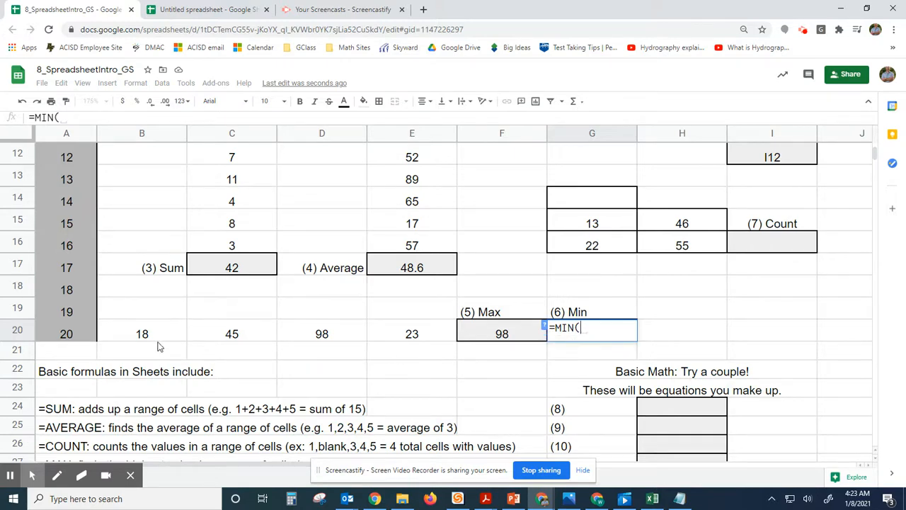
pyautogui.moveTo(153, 337); pyautogui.dragTo(395, 343)
pyautogui.write(')')
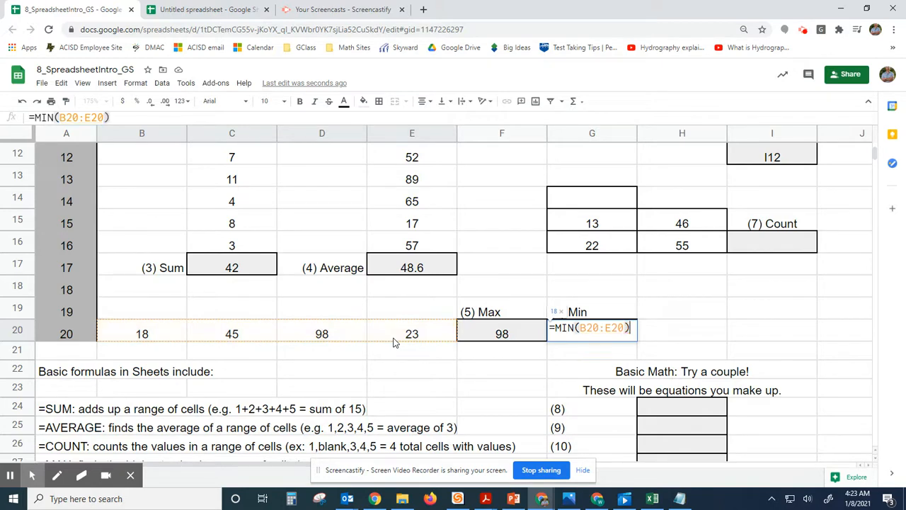
pyautogui.press('Return')
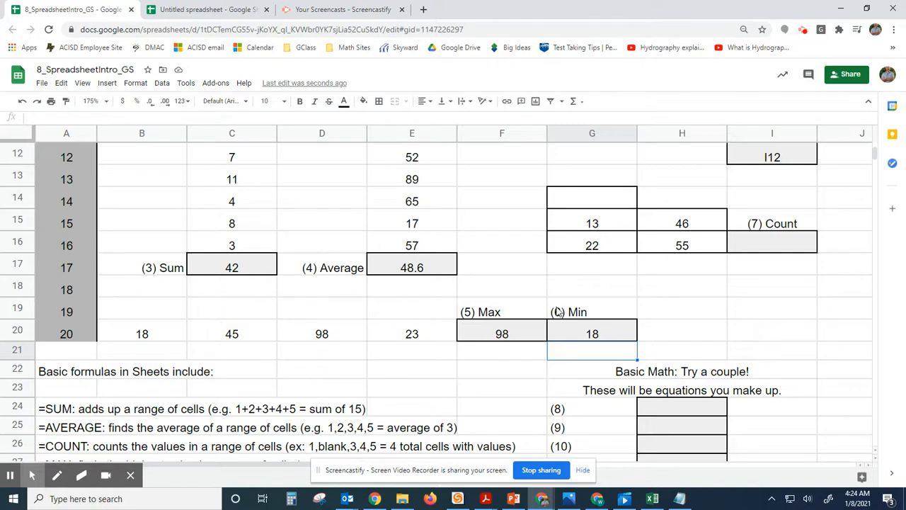
pyautogui.scroll(-1, 517, 354)
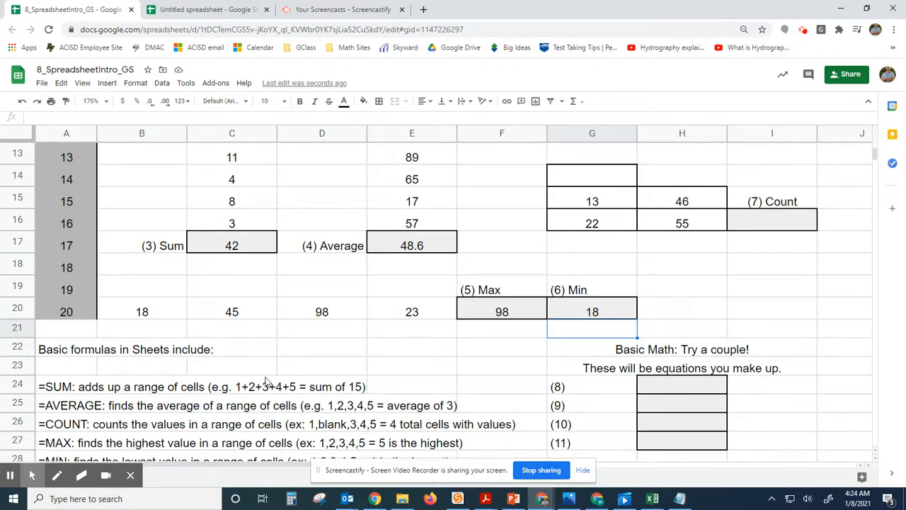
pyautogui.scroll(-3, 312, 369)
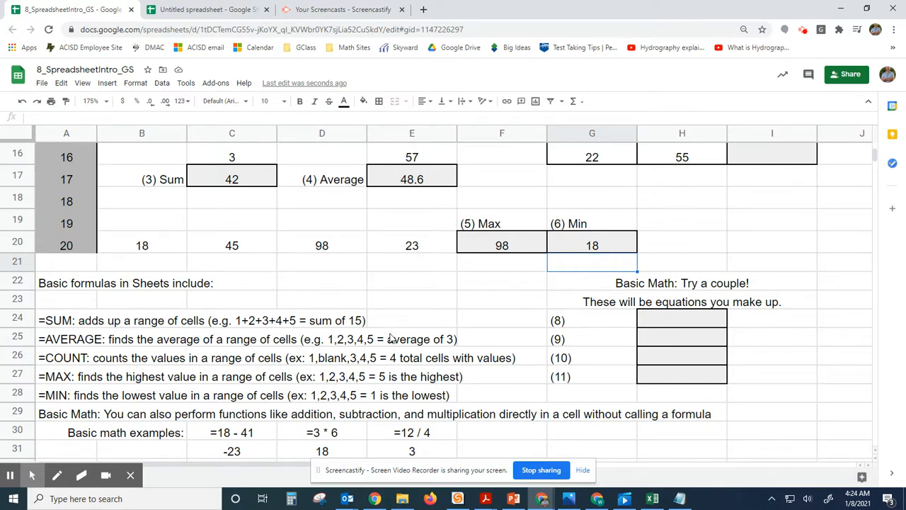
# Examine the subtraction, multiplication and division examples in rows 30 and 31 and the formulas behind their results.
pyautogui.scroll(-1, 424, 359)
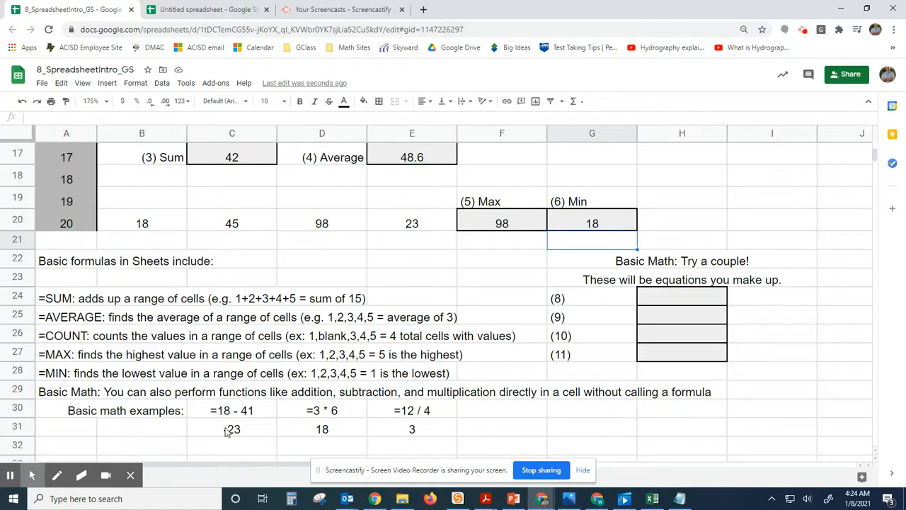
pyautogui.click(251, 412)
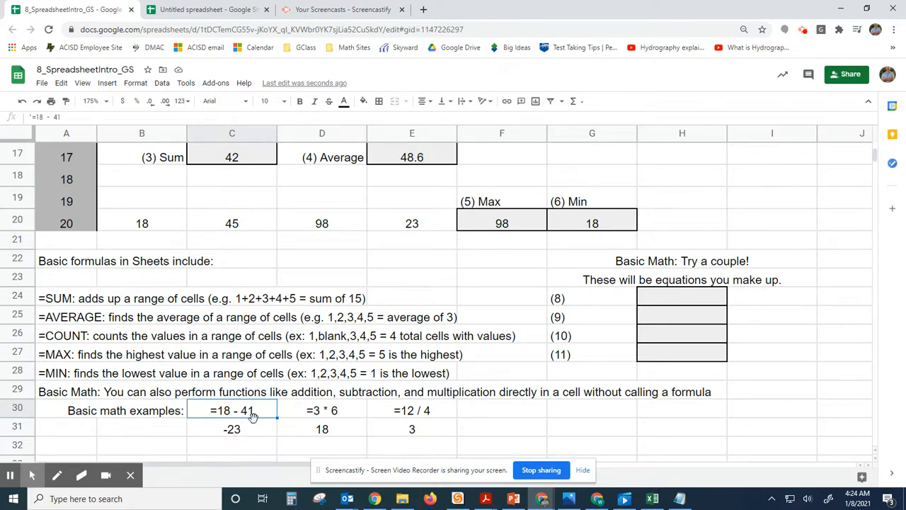
pyautogui.scroll(1, 216, 431)
pyautogui.scroll(-1, 221, 428)
pyautogui.click(219, 429)
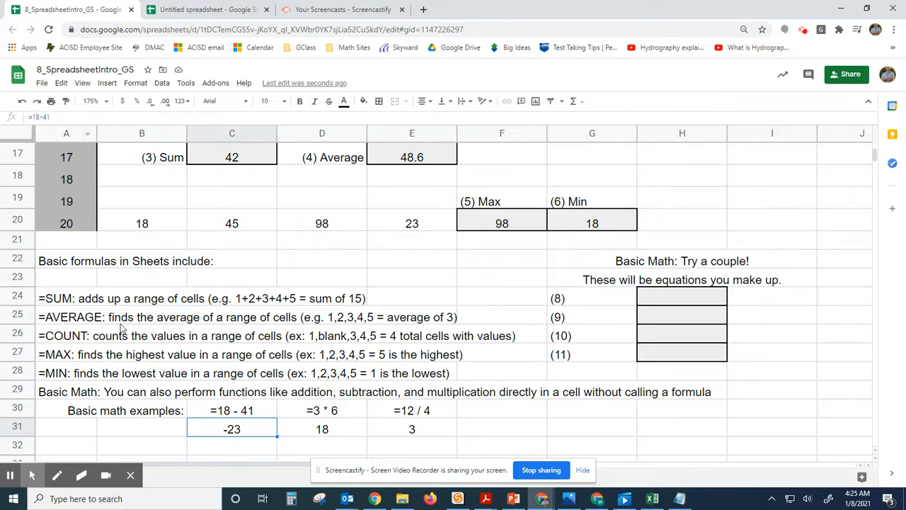
pyautogui.doubleClick(240, 431)
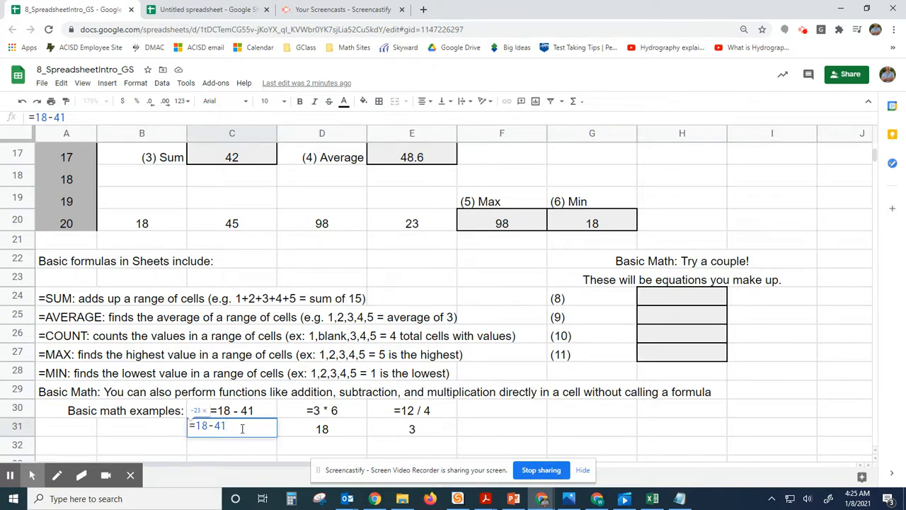
pyautogui.press('Return')
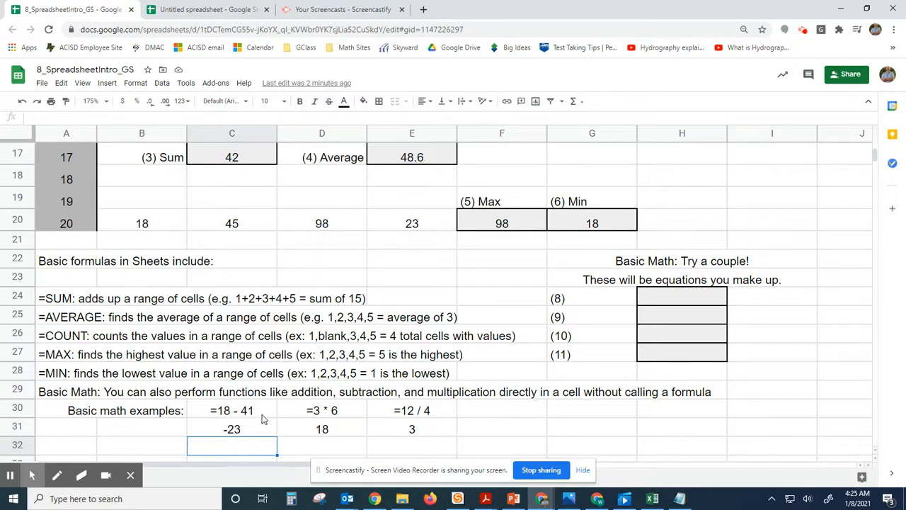
pyautogui.click(310, 418)
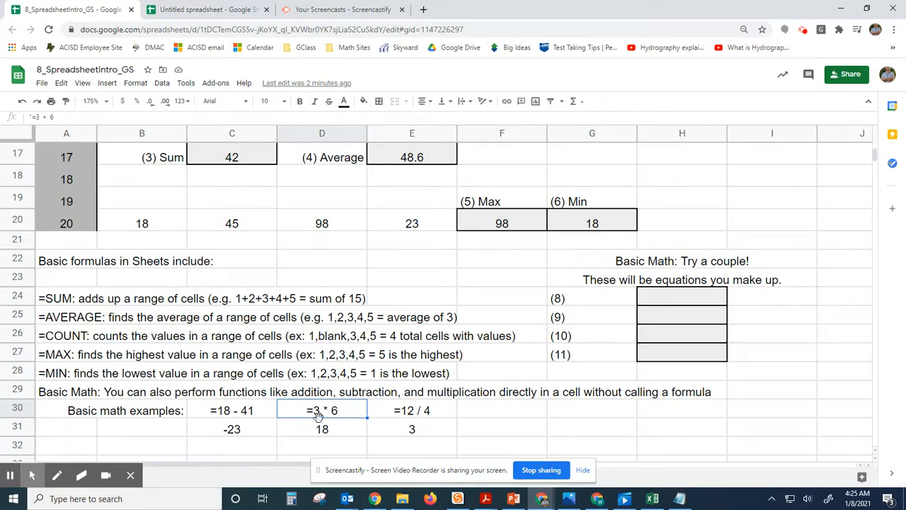
pyautogui.click(391, 413)
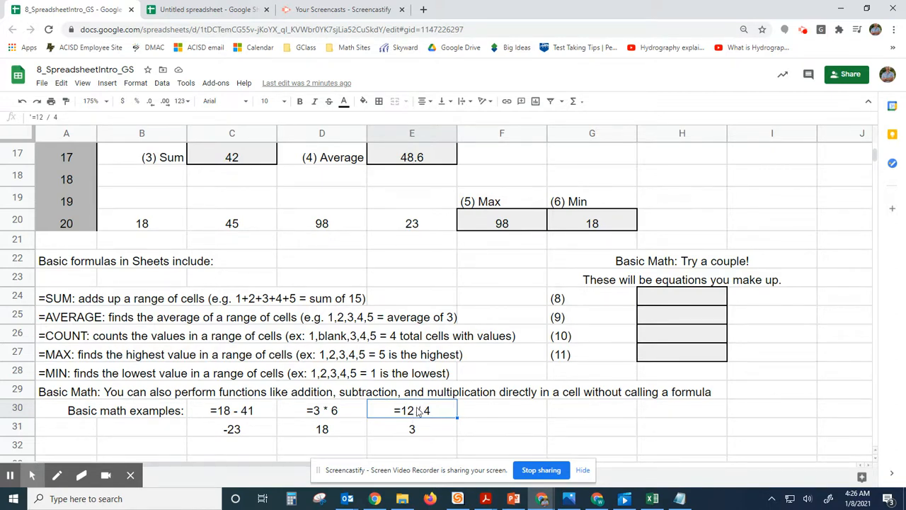
pyautogui.click(413, 434)
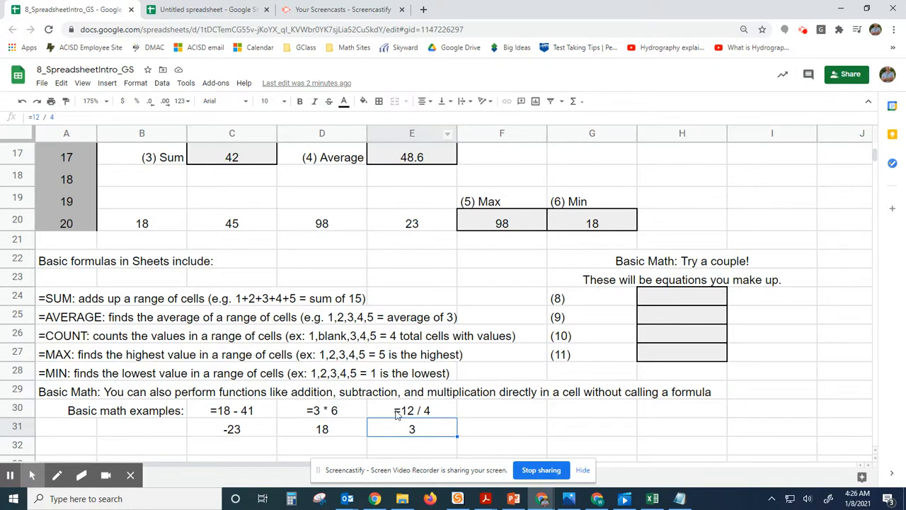
pyautogui.doubleClick(380, 429)
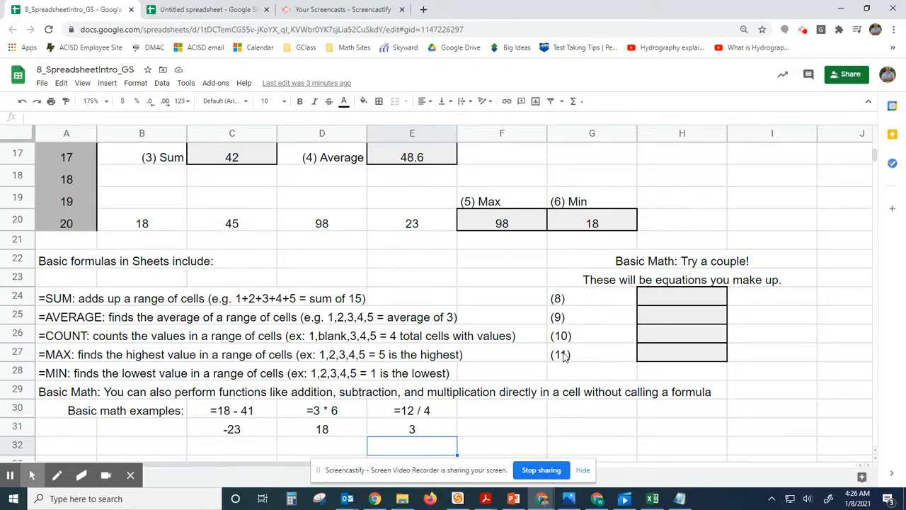
# Enter the multiplication formula =57*23 in gray cell H24 for exercise (8) and review it.
pyautogui.click(677, 315)
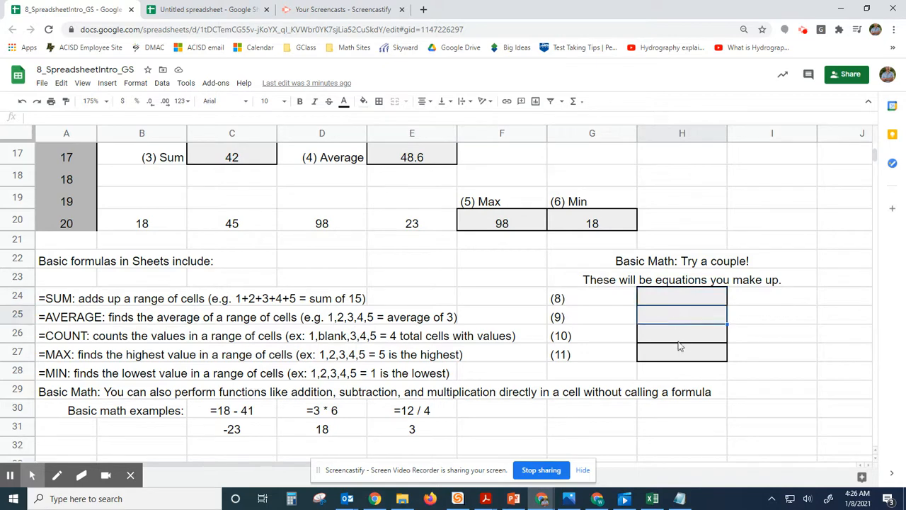
pyautogui.click(679, 341)
pyautogui.click(682, 353)
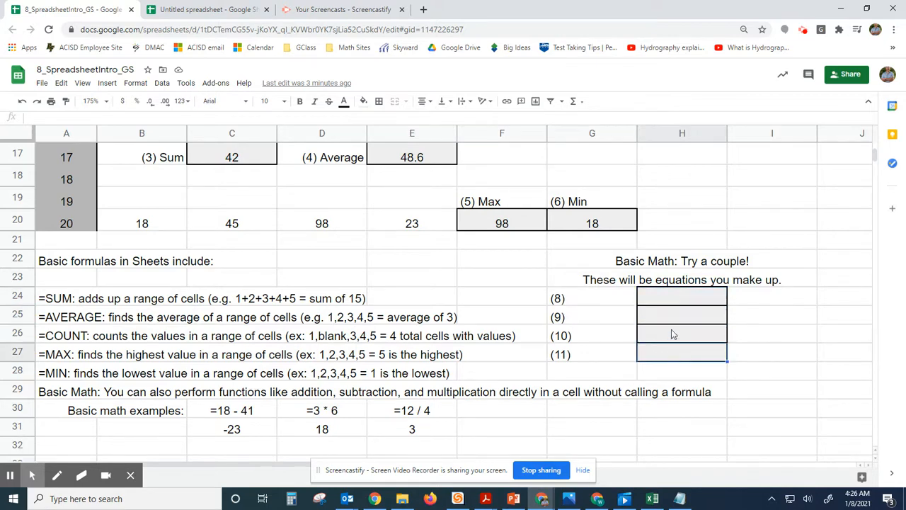
pyautogui.click(682, 299)
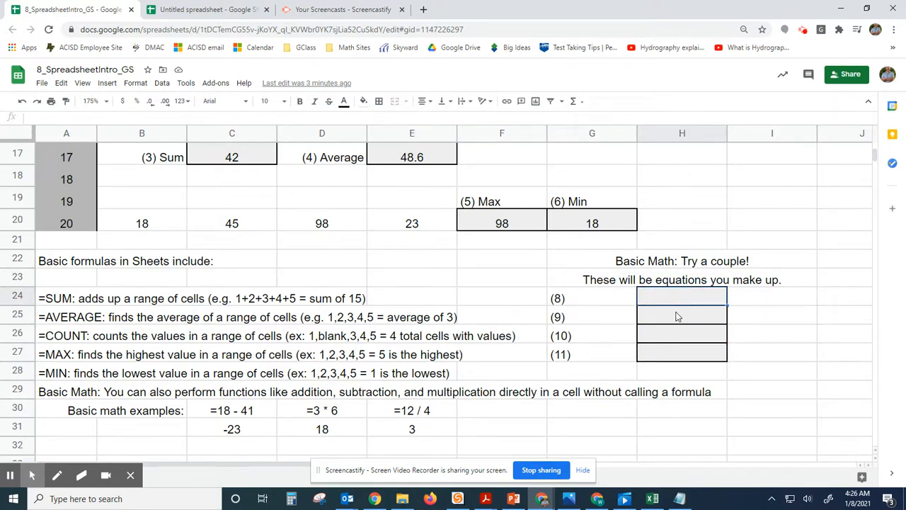
pyautogui.write('=')
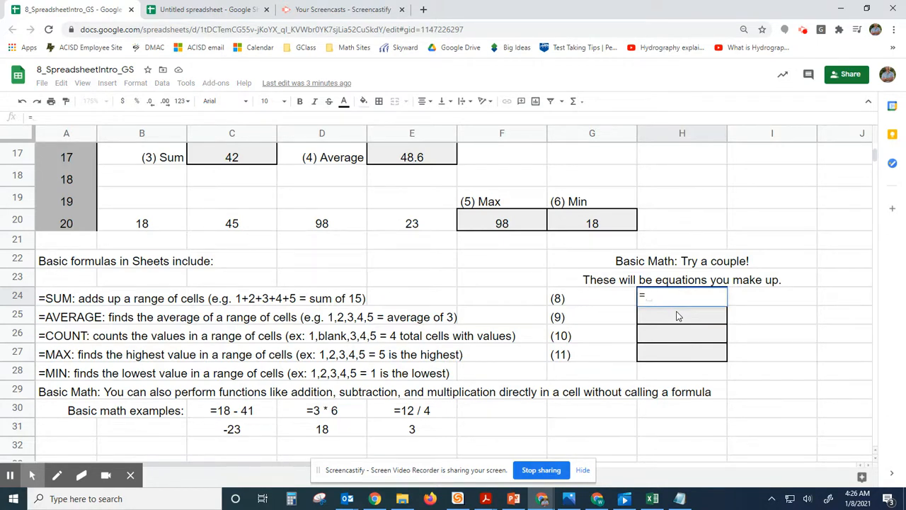
pyautogui.write('57')
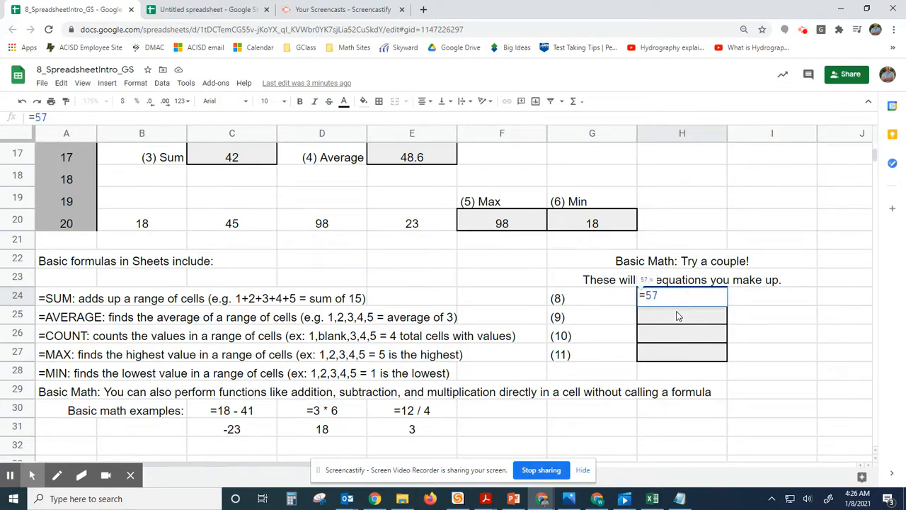
pyautogui.write('*23')
pyautogui.press('Return')
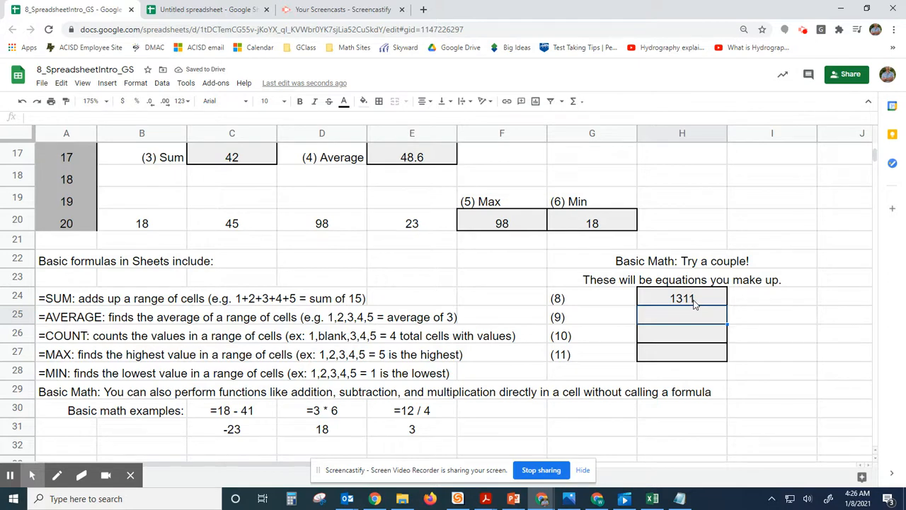
pyautogui.doubleClick(682, 298)
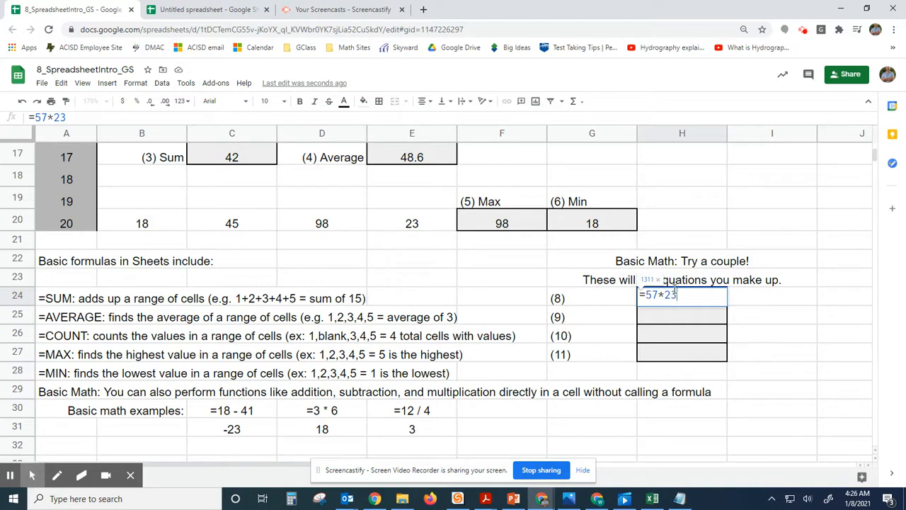
pyautogui.press('Return')
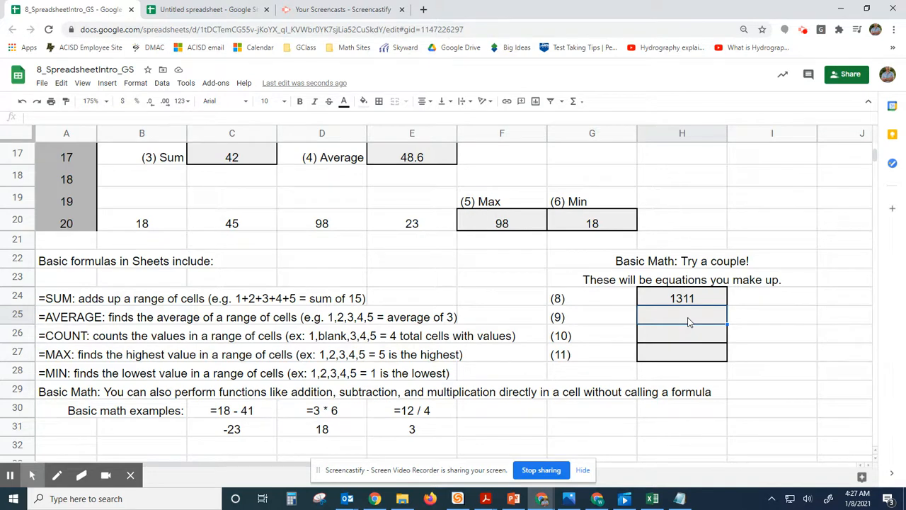
# Enter the division formula =675/14 in gray cell H25 for exercise (9).
pyautogui.write('675')
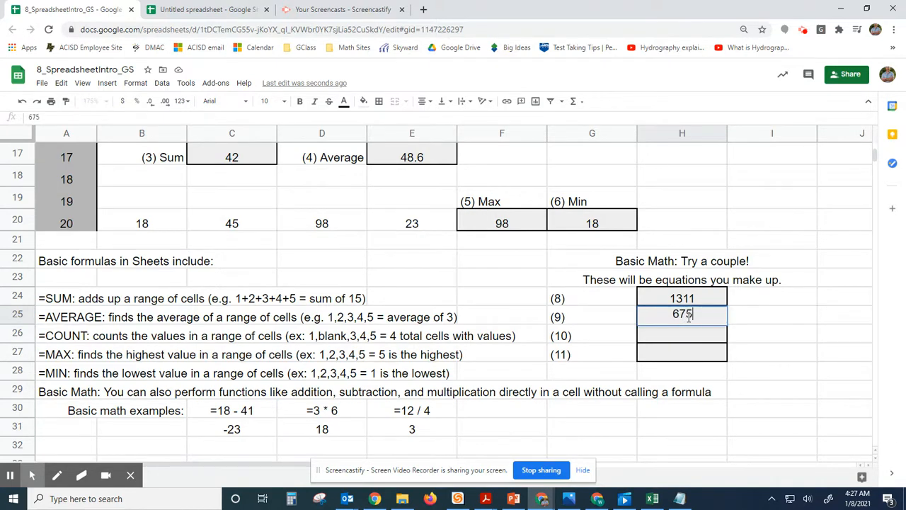
pyautogui.press('BackSpace')
pyautogui.press('BackSpace')
pyautogui.press('BackSpace')
pyautogui.write('=')
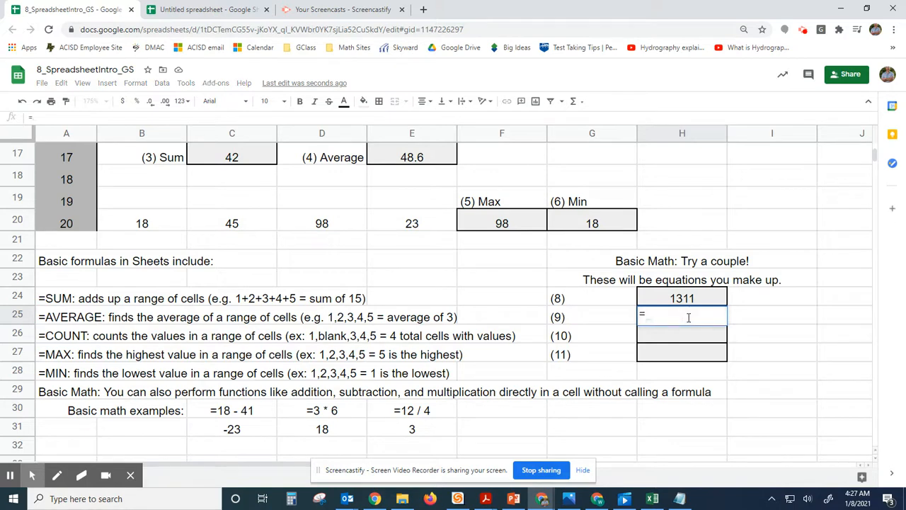
pyautogui.write('675/14')
pyautogui.press('Return')
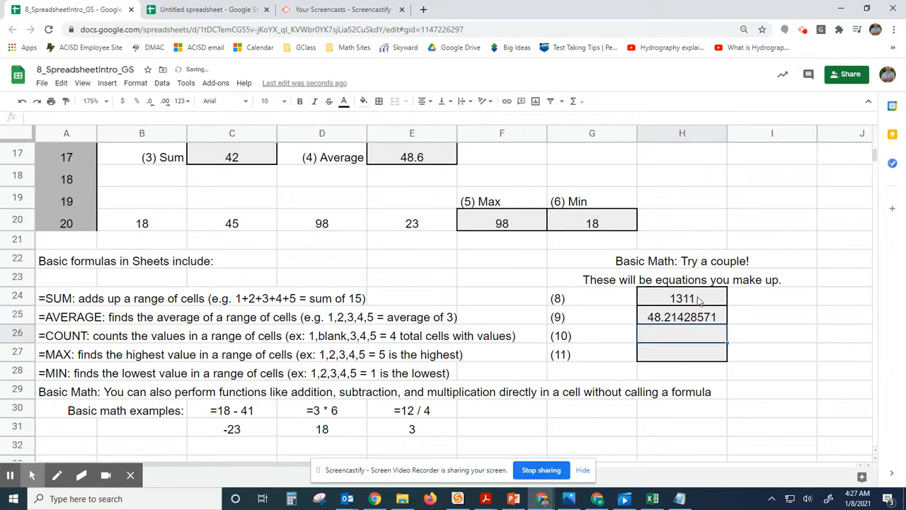
# Reduce the quotient in cell H25 to one displayed decimal place and review its formula.
pyautogui.click(684, 321)
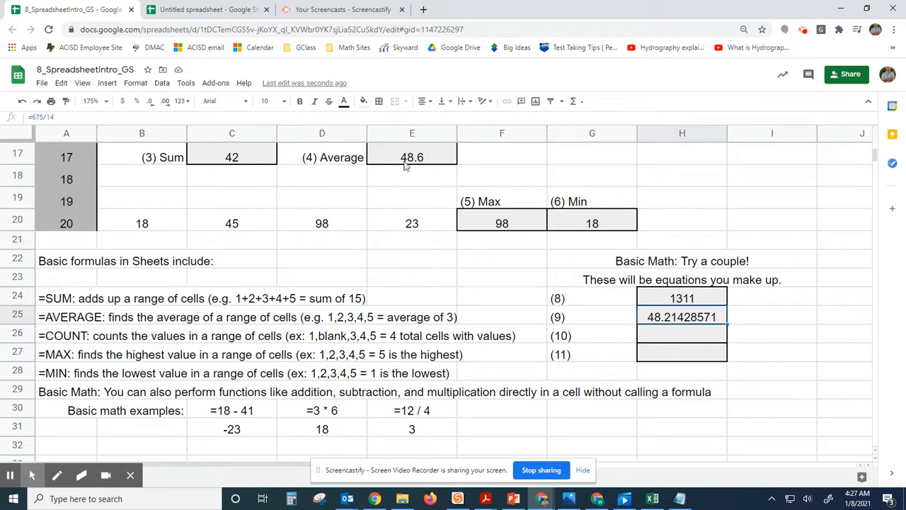
pyautogui.click(152, 103)
pyautogui.click(151, 103)
pyautogui.click(152, 104)
pyautogui.click(151, 102)
pyautogui.click(152, 102)
pyautogui.click(151, 102)
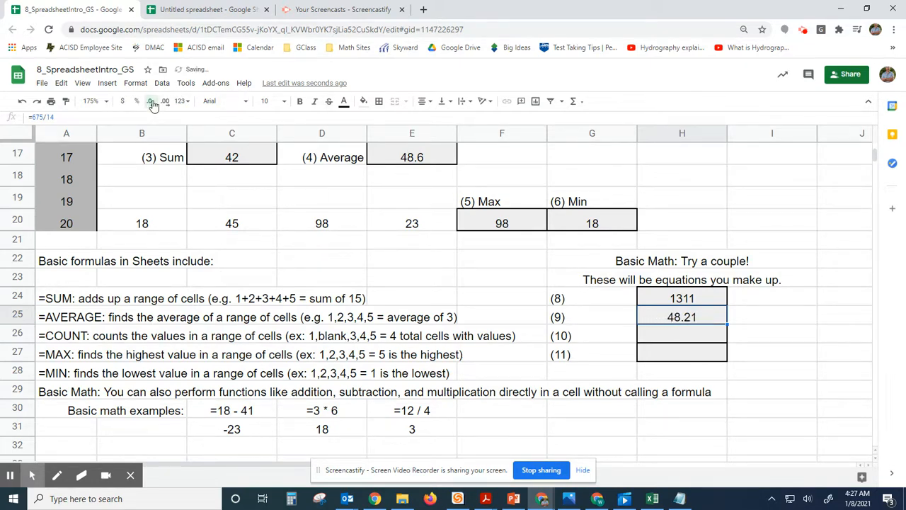
pyautogui.click(152, 103)
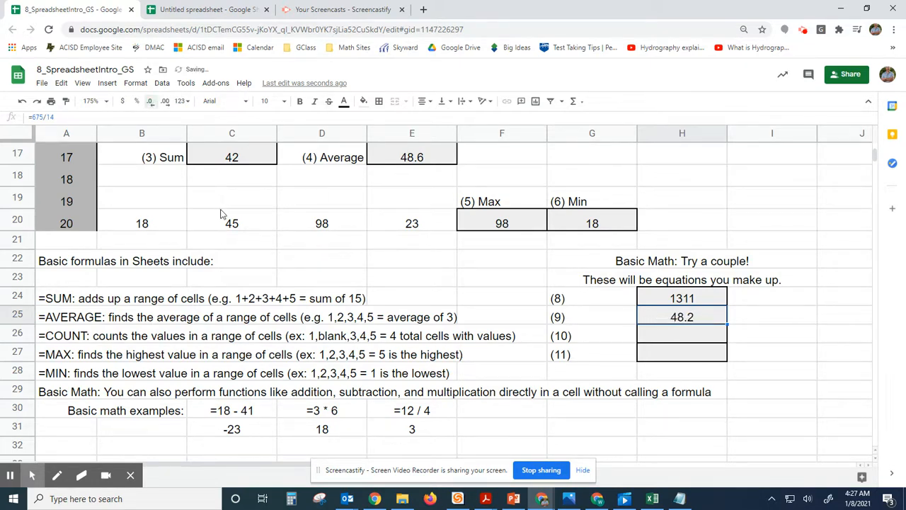
pyautogui.doubleClick(688, 318)
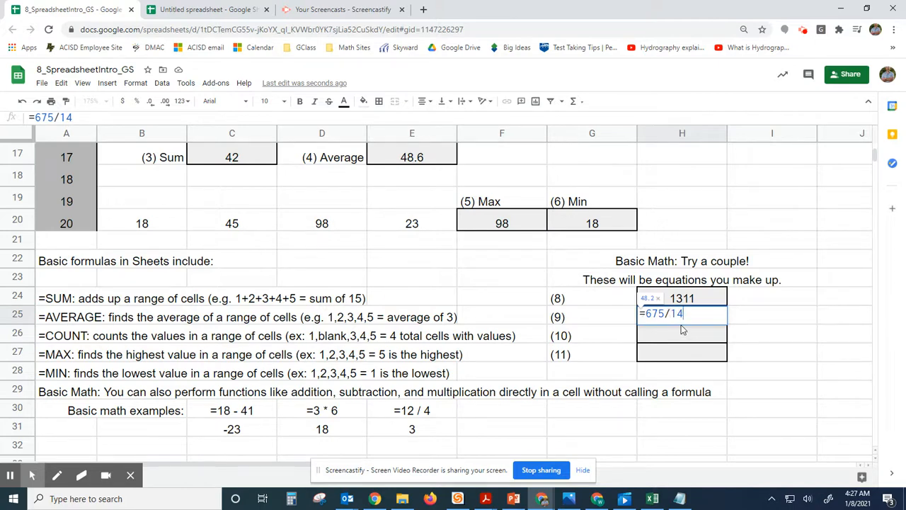
pyautogui.click(682, 330)
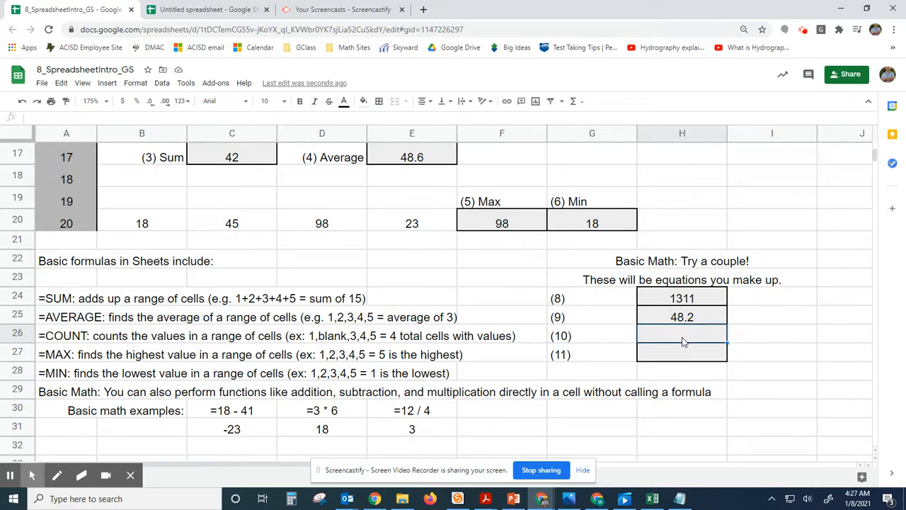
# Enter the subtraction =25,476-334, including the thousands comma, in gray cell H26 for exercise (10).
pyautogui.doubleClick(684, 343)
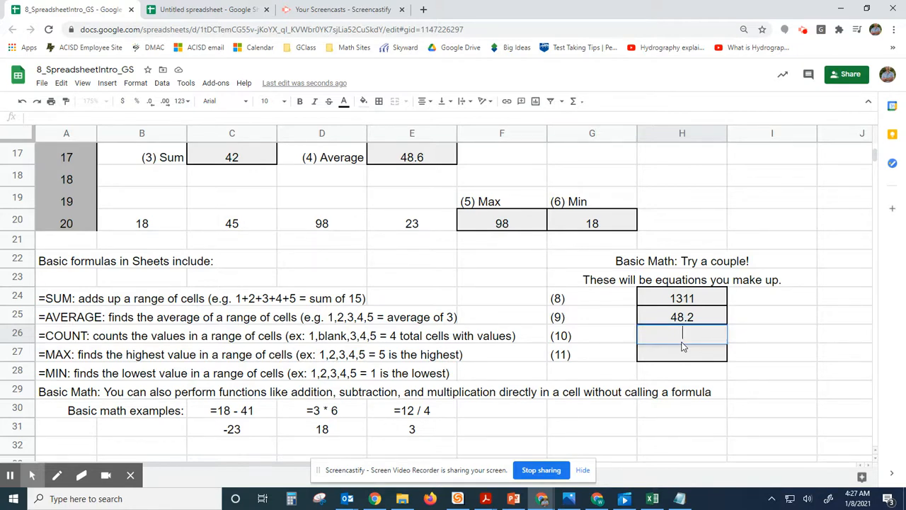
pyautogui.write('25,476-334')
pyautogui.press('Left')
pyautogui.press('Left')
pyautogui.press('Left')
pyautogui.press('Left')
pyautogui.press('Left')
pyautogui.press('Left')
pyautogui.press('Left')
pyautogui.write('=')
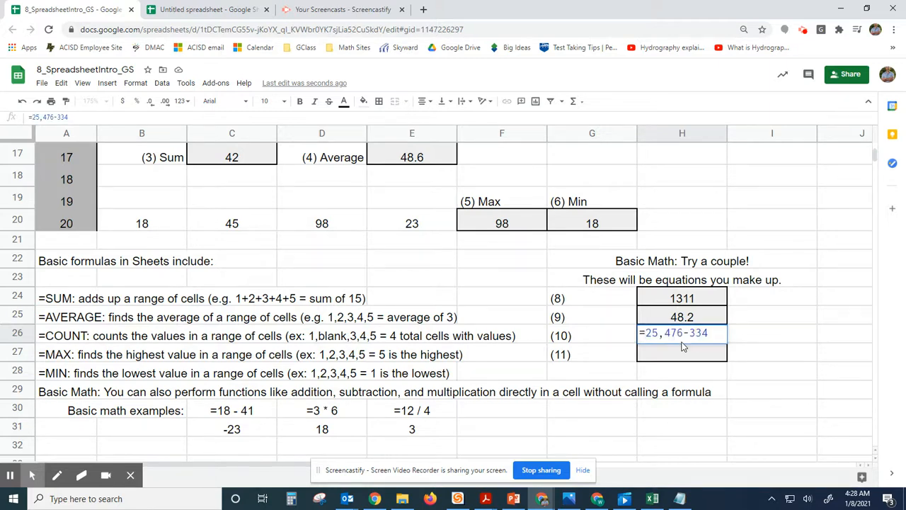
pyautogui.press('Right')
pyautogui.press('Right')
pyautogui.press('Right')
pyautogui.press('Right')
pyautogui.press('Right')
pyautogui.press('Right')
pyautogui.press('Right')
pyautogui.press('Right')
pyautogui.press('Right')
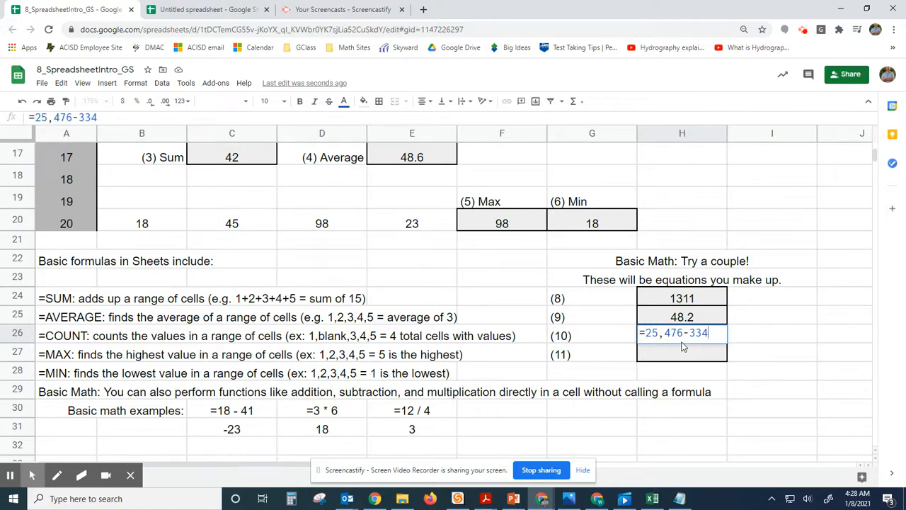
pyautogui.press('Return')
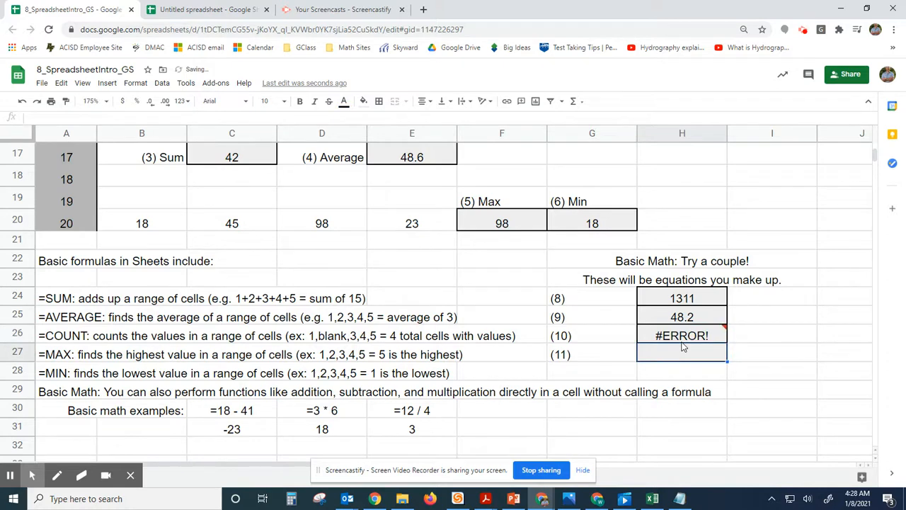
# Remove the comma from the formula in cell H26 so it reads =25476-334, and review it.
pyautogui.moveTo(684, 338)
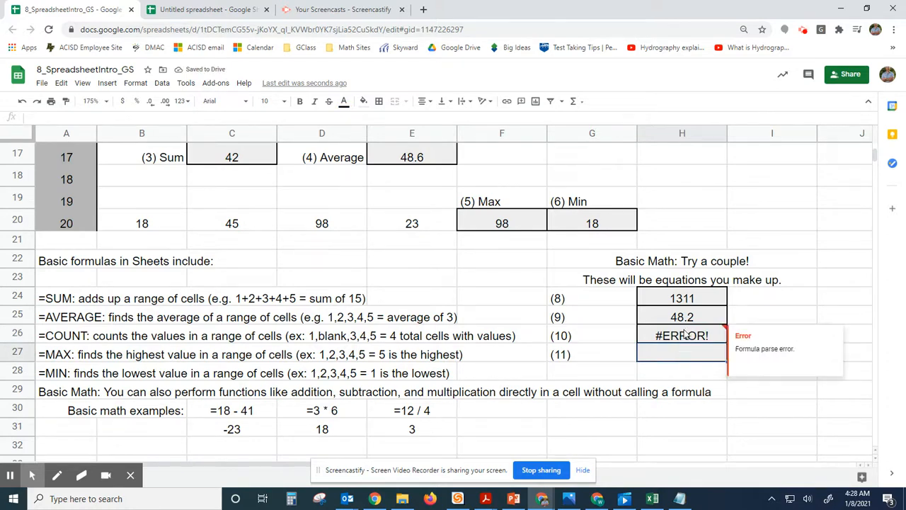
pyautogui.doubleClick(684, 338)
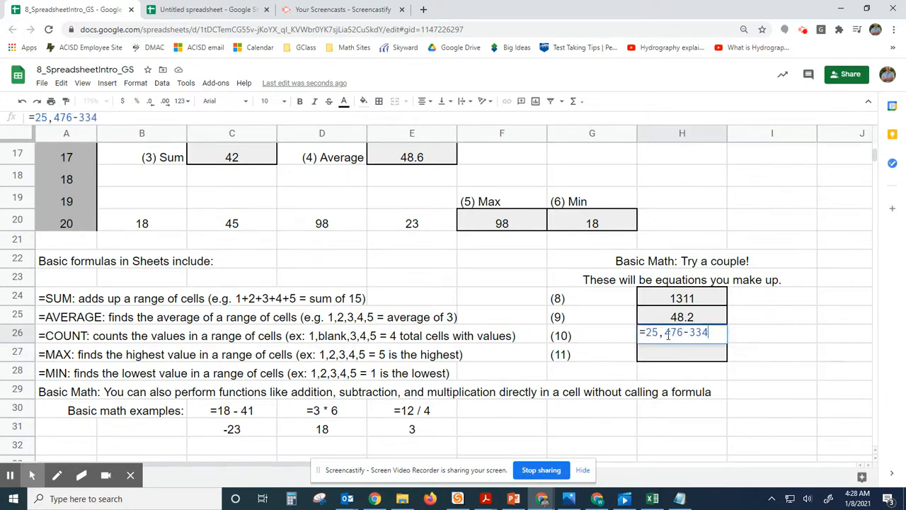
pyautogui.press('BackSpace')
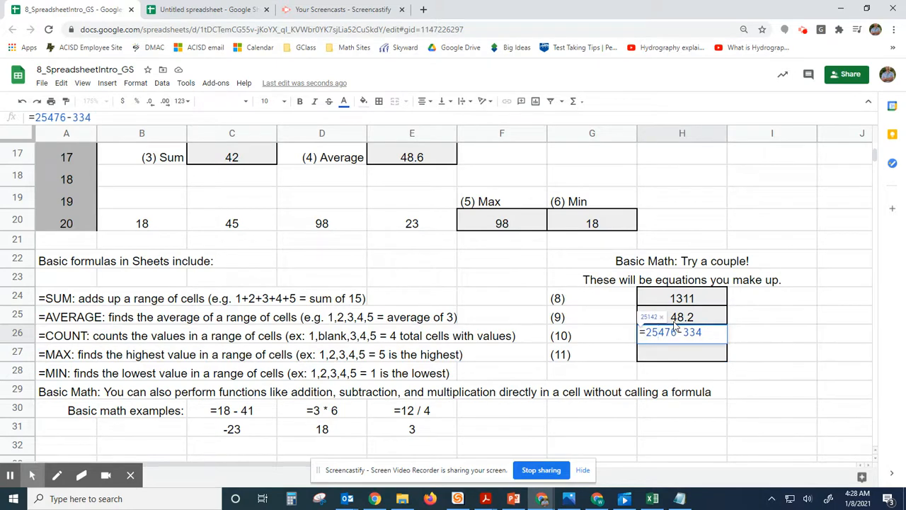
pyautogui.press('Return')
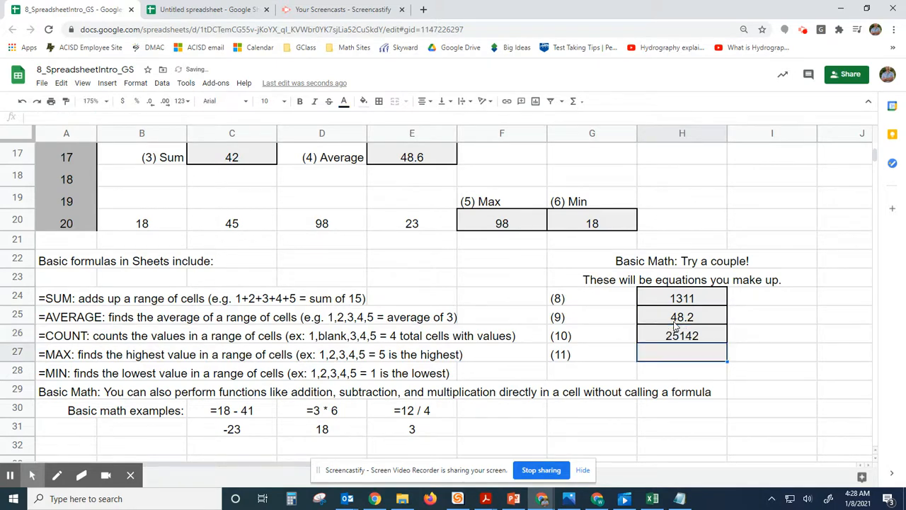
pyautogui.doubleClick(682, 337)
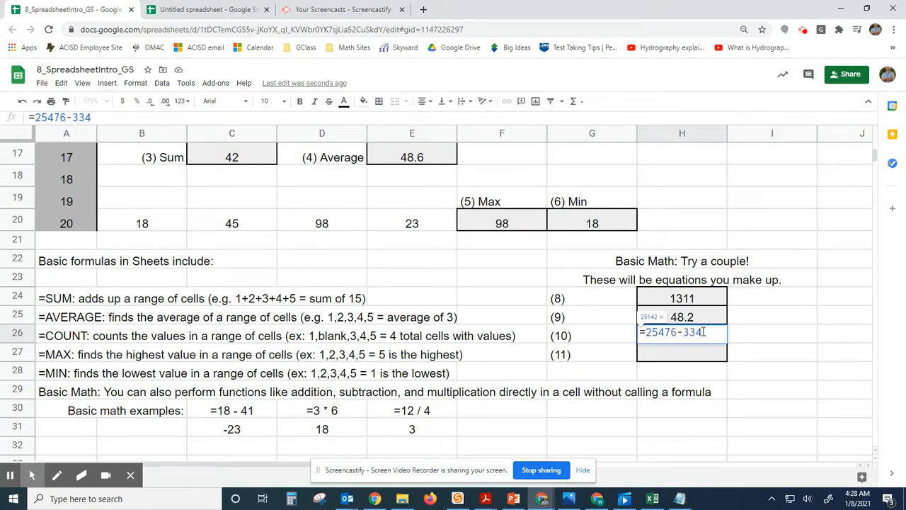
pyautogui.press('Return')
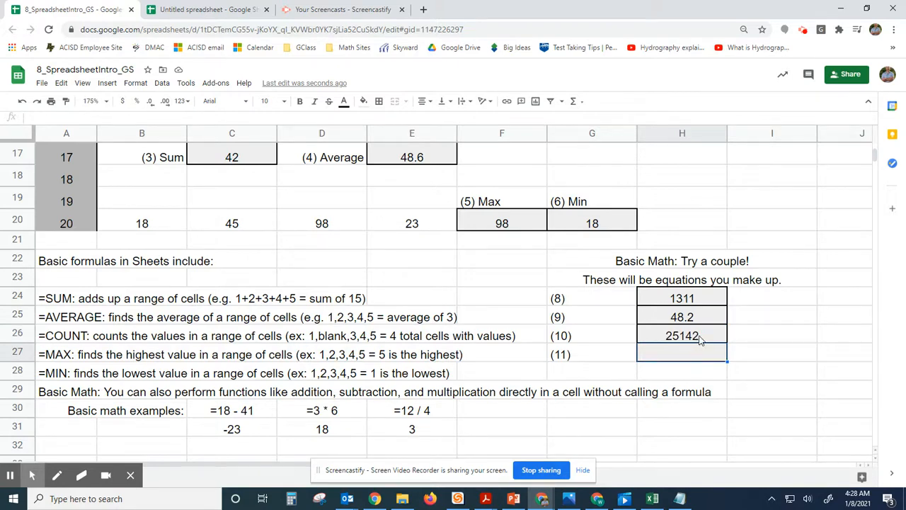
# Review the formulas behind the basic math answers in cells H26 and H24 without changing them.
pyautogui.click(699, 339)
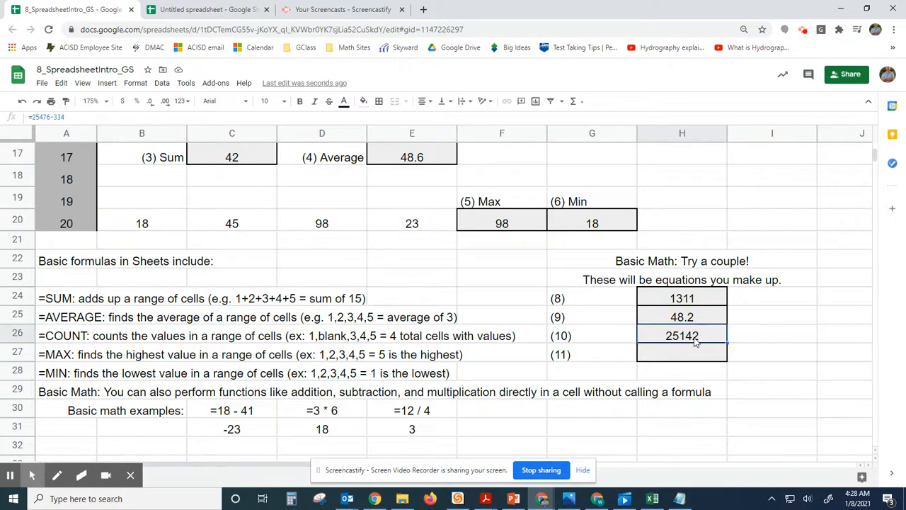
pyautogui.doubleClick(699, 338)
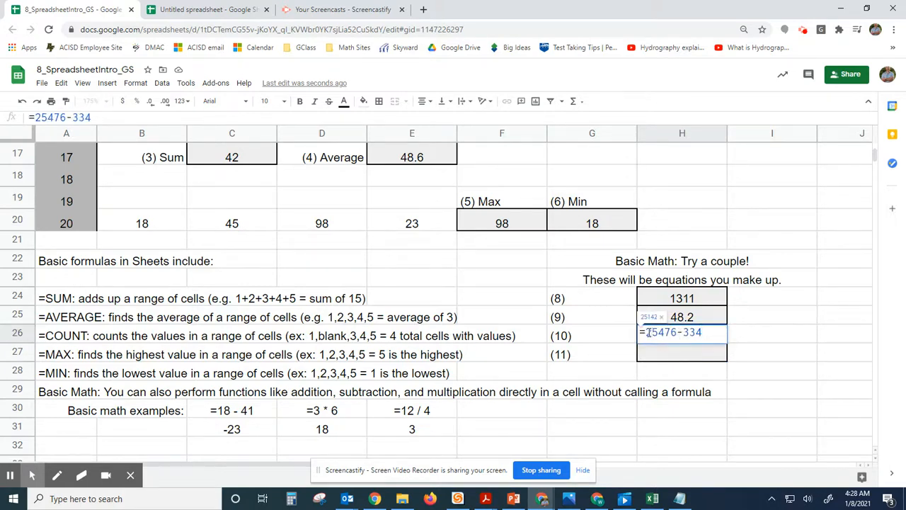
pyautogui.click(706, 355)
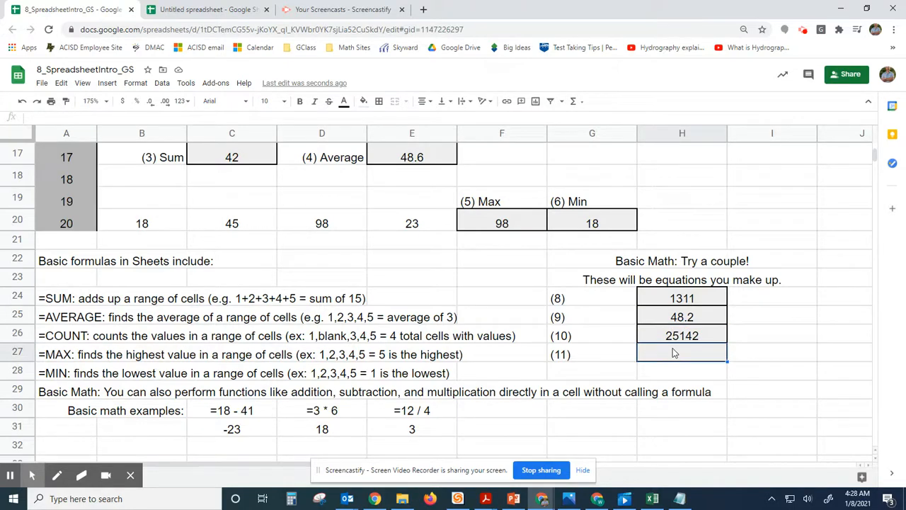
pyautogui.doubleClick(663, 300)
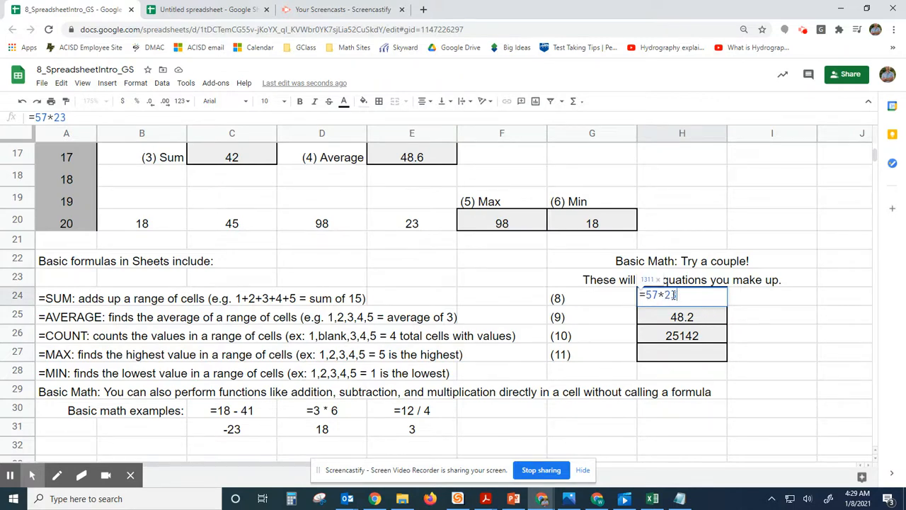
pyautogui.press('Return')
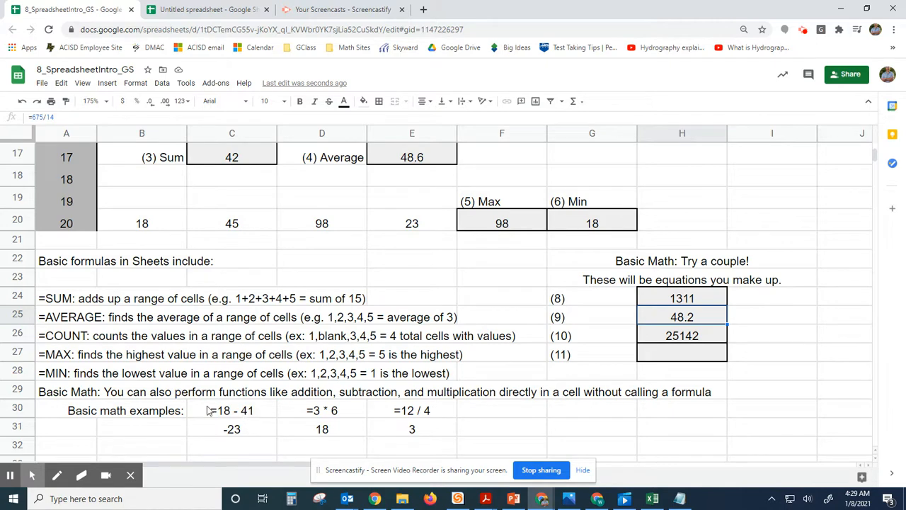
# Compare the basic math example text in cell C30 with the working subtraction formula in cell C31.
pyautogui.click(255, 412)
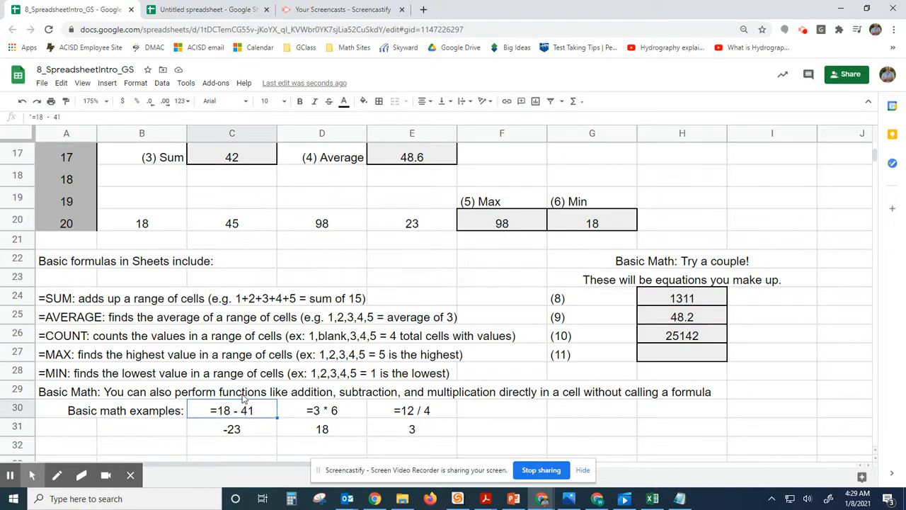
pyautogui.click(242, 432)
pyautogui.doubleClick(242, 432)
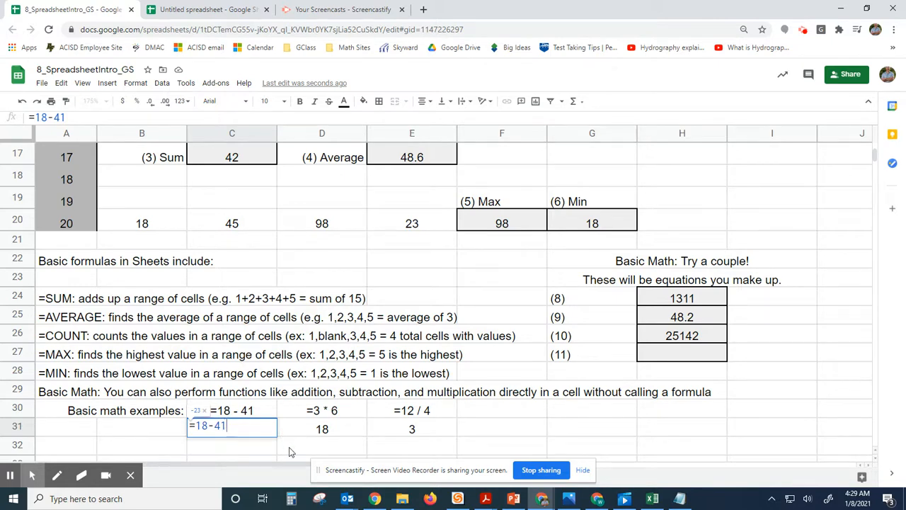
pyautogui.click(319, 446)
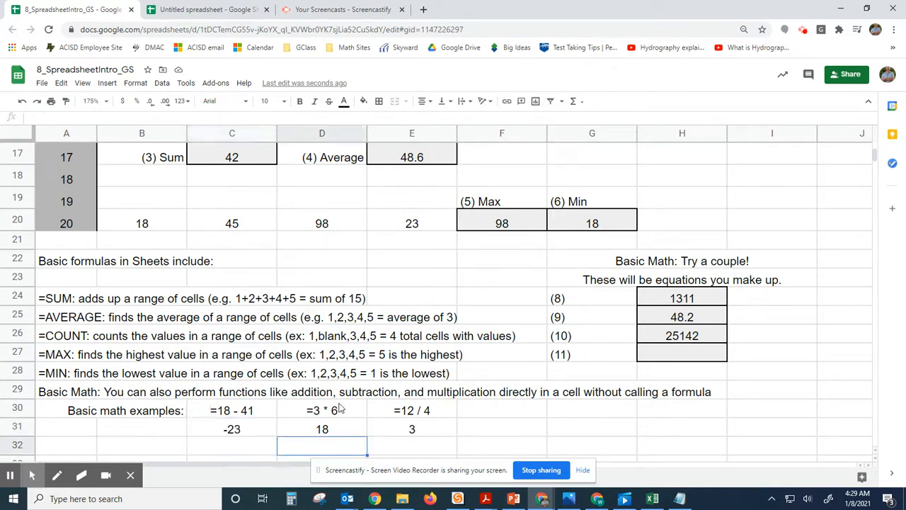
pyautogui.moveTo(453, 428); pyautogui.dragTo(458, 429)
pyautogui.click(472, 429)
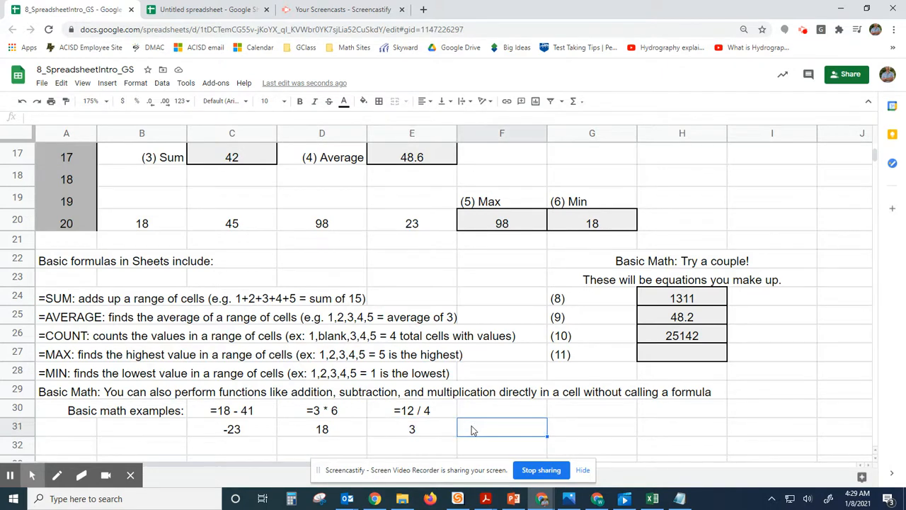
# Check the name entry in cell F1 and the period entry in cell I1 of the worksheet header.
pyautogui.scroll(6, 464, 259)
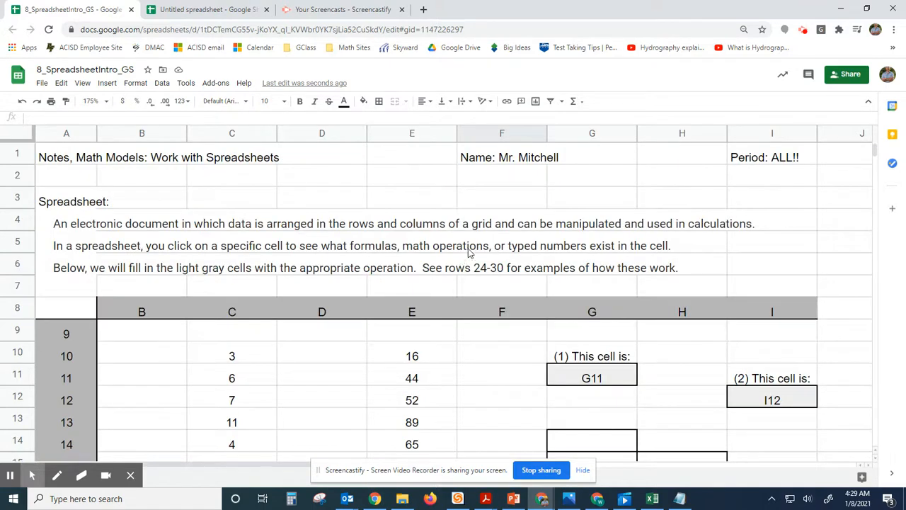
pyautogui.click(519, 159)
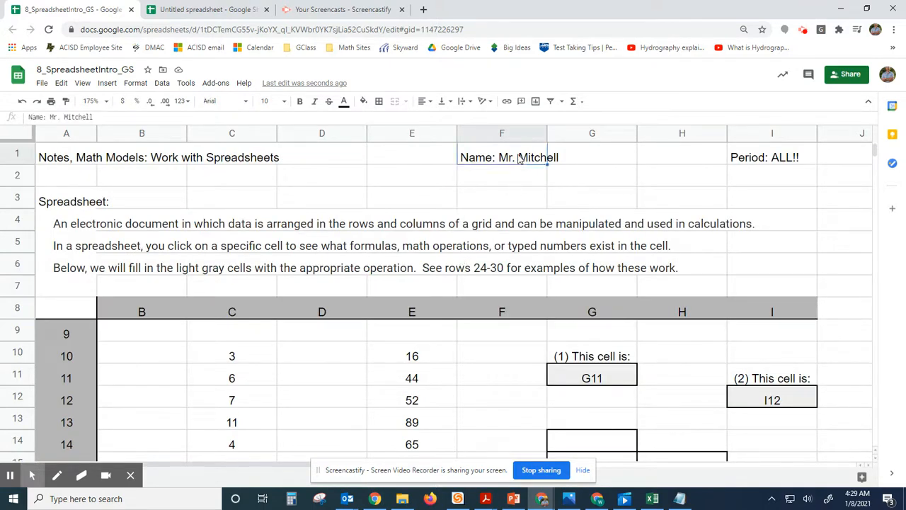
pyautogui.click(774, 159)
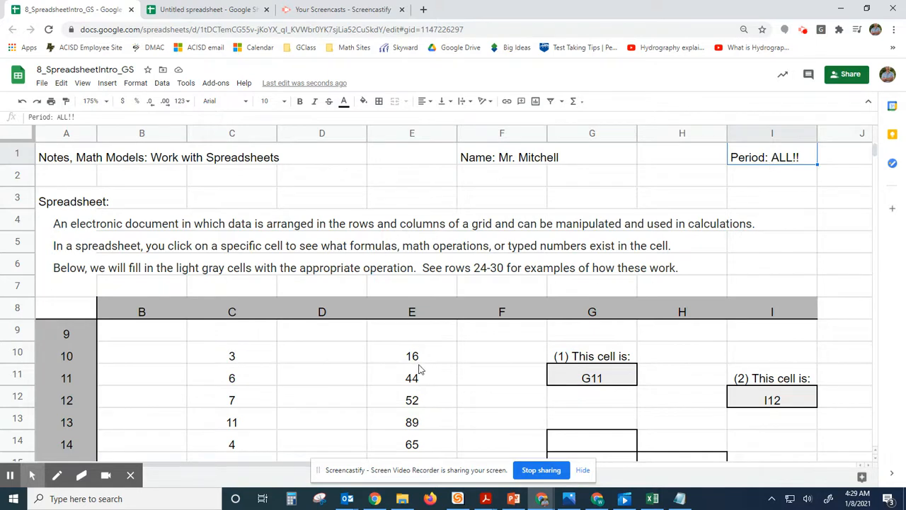
# Begin a =count( formula in gray cell I16 for exercise (7) and show the help for the COUNT function.
pyautogui.scroll(-5, 425, 365)
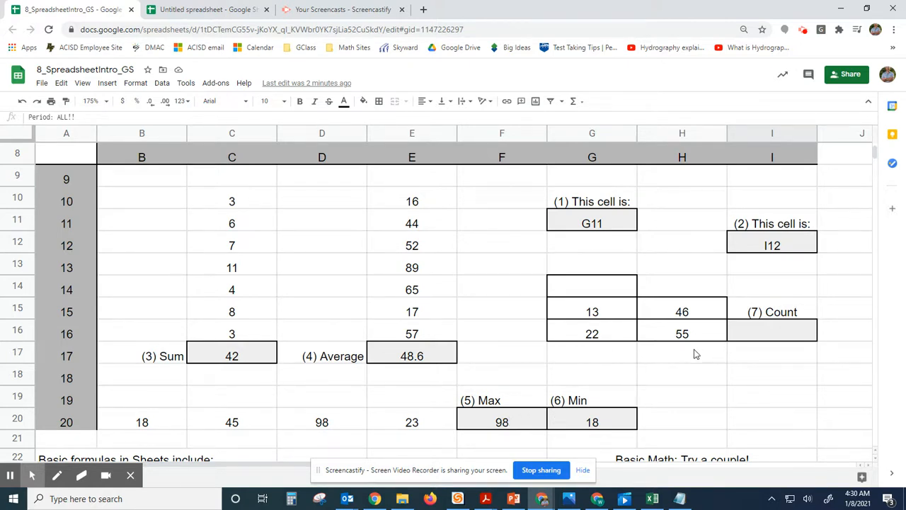
pyautogui.click(762, 337)
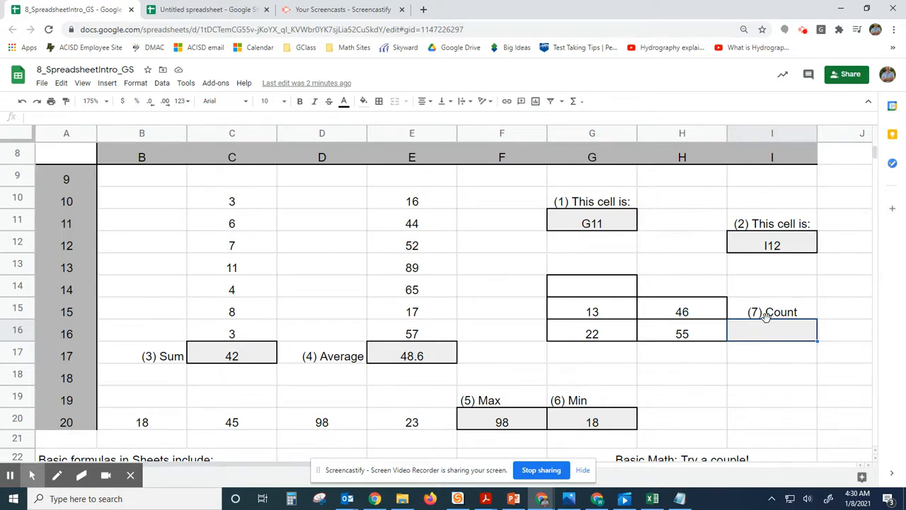
pyautogui.scroll(-1, 412, 382)
pyautogui.scroll(-1, 413, 382)
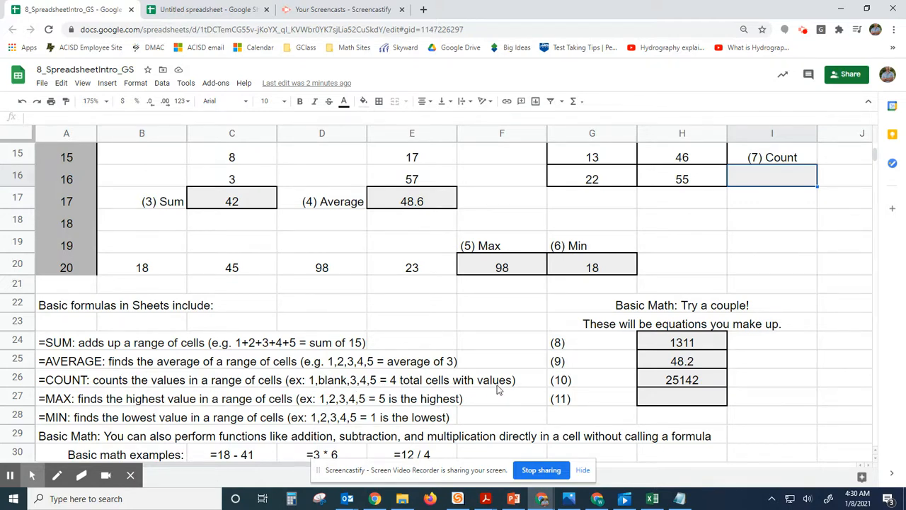
pyautogui.scroll(3, 578, 379)
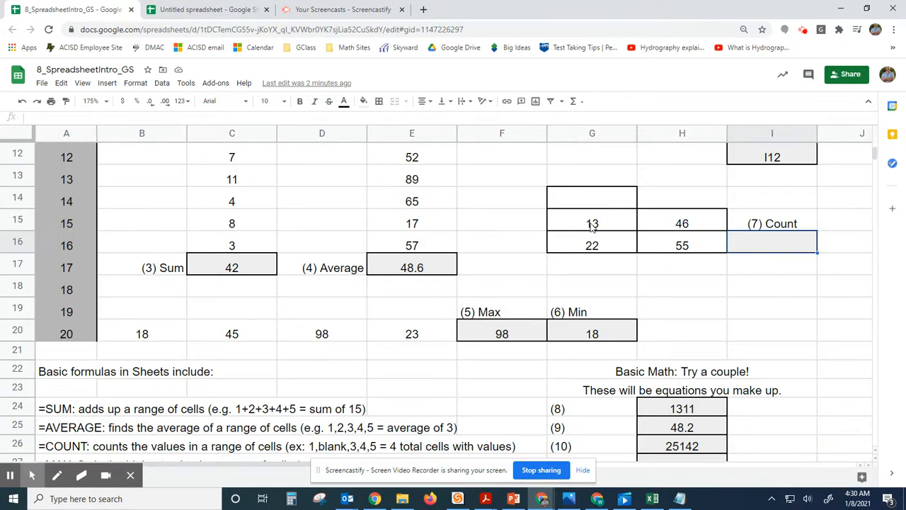
pyautogui.doubleClick(746, 245)
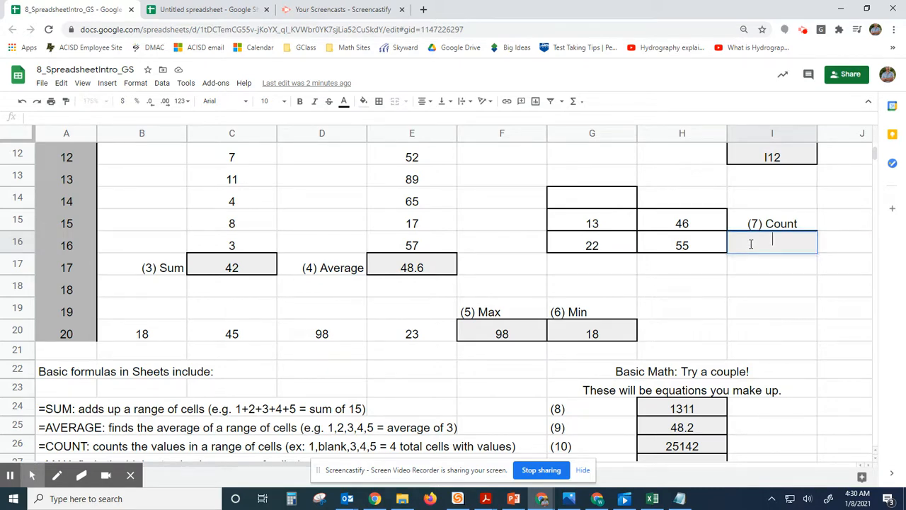
pyautogui.write('=coun')
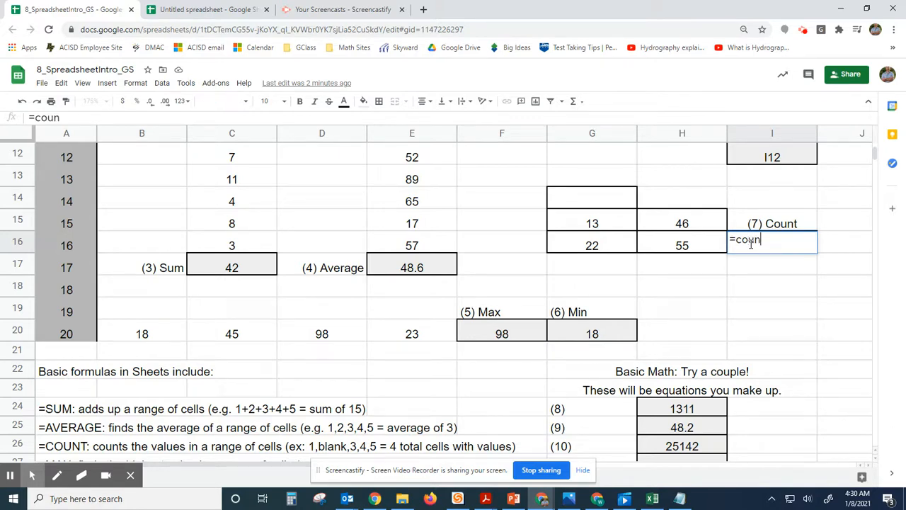
pyautogui.write('t(')
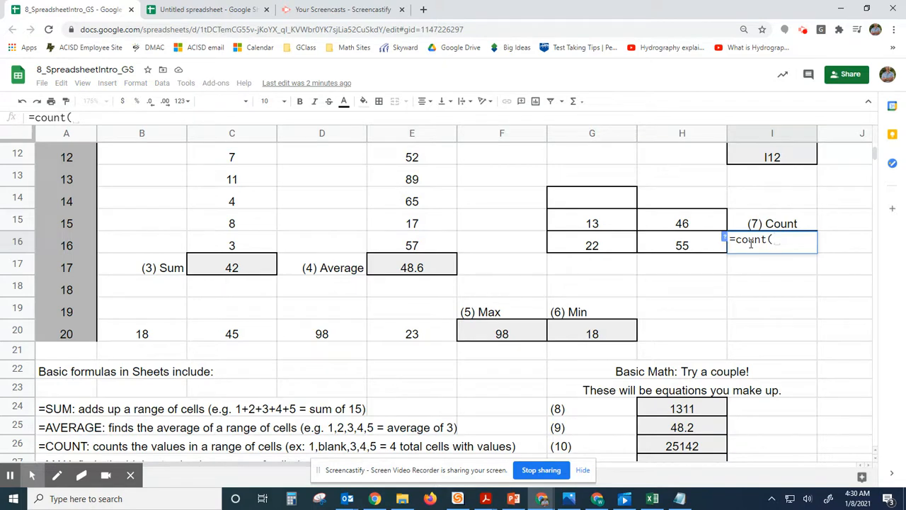
pyautogui.click(725, 238)
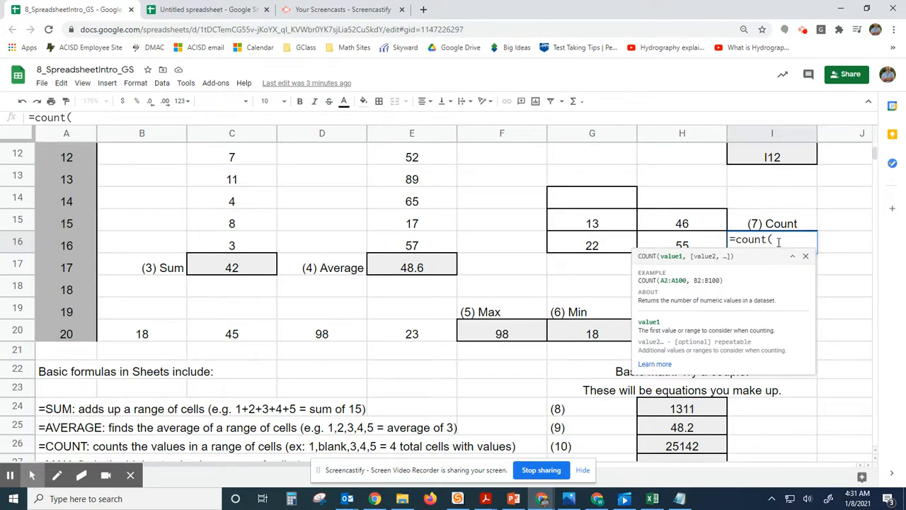
# Complete the formula in cell I16 as =count(G14:G16,H15,H16), picking the bordered cells as its arguments.
pyautogui.moveTo(611, 200); pyautogui.dragTo(612, 241)
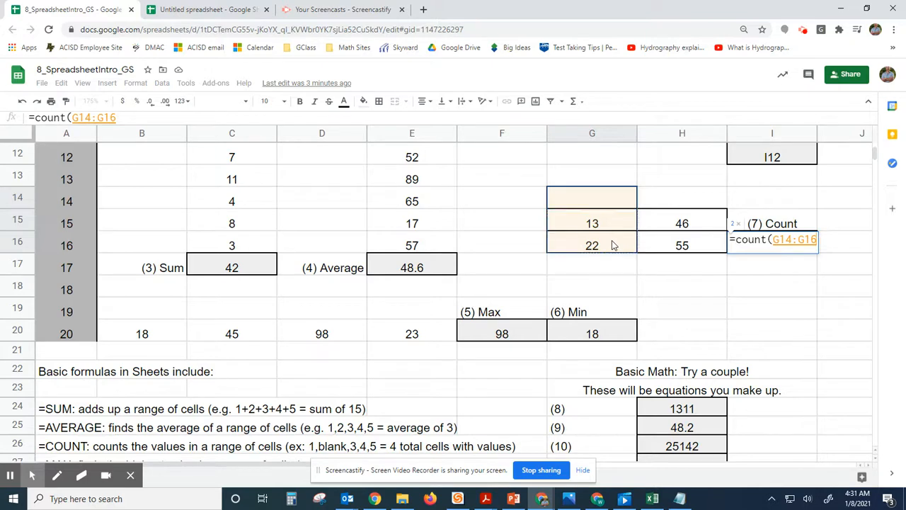
pyautogui.write(',')
pyautogui.click(657, 225)
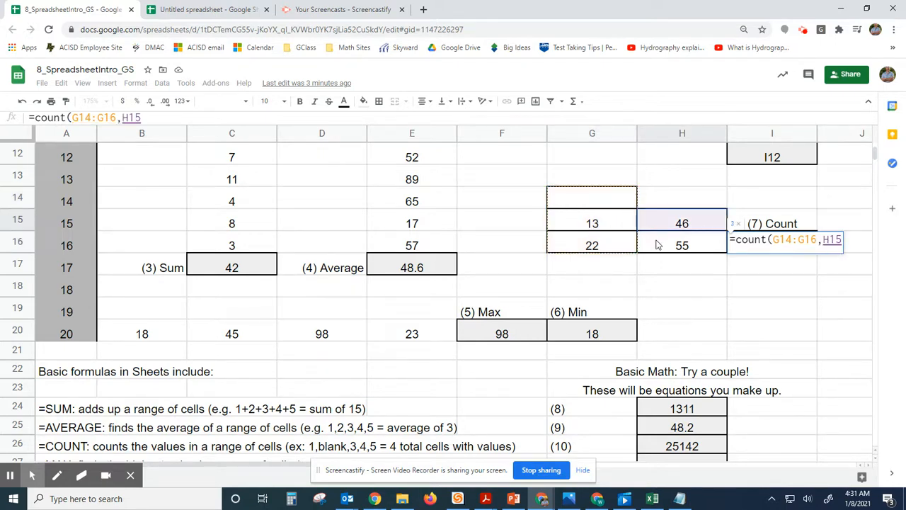
pyautogui.write(',')
pyautogui.click(657, 245)
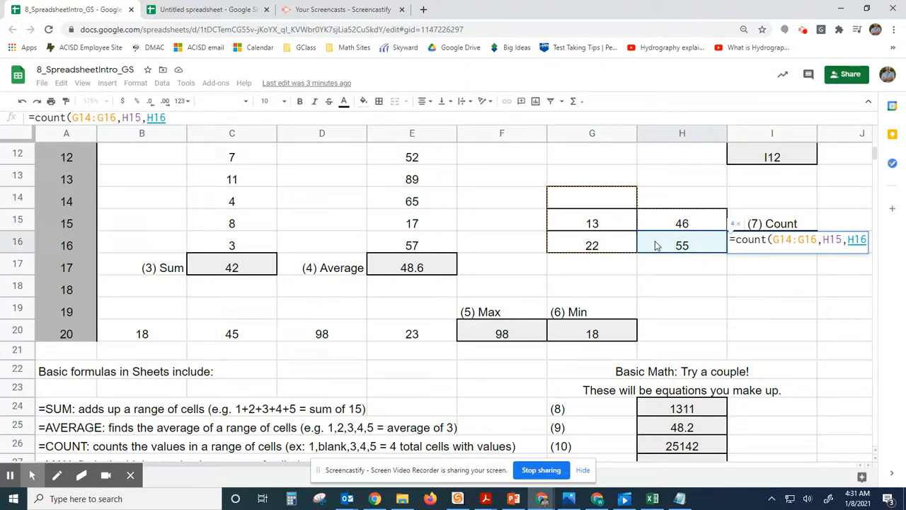
pyautogui.write(')')
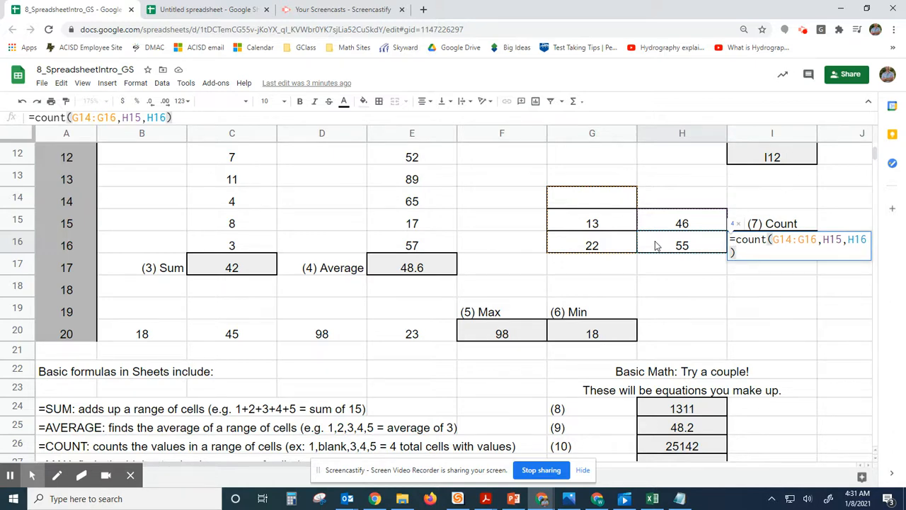
pyautogui.press('Return')
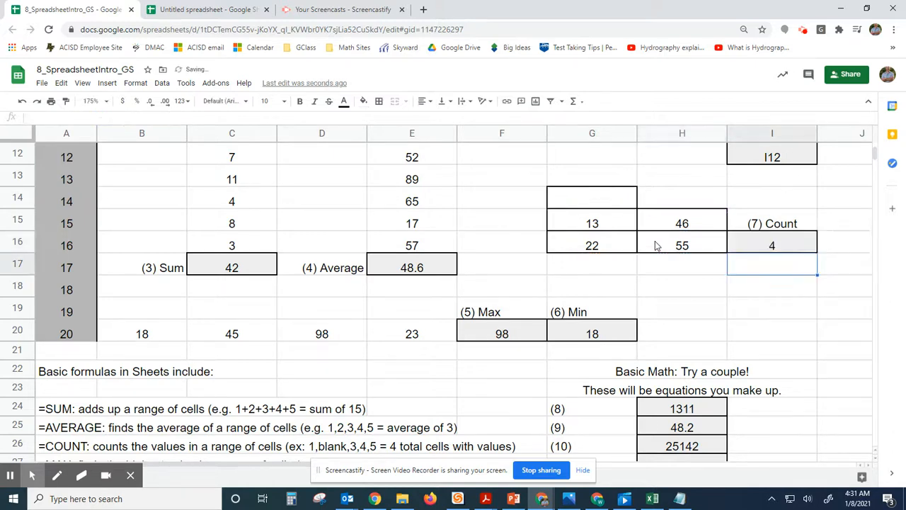
# Review the COUNT formula in cell I16 and the cell references it uses.
pyautogui.click(785, 249)
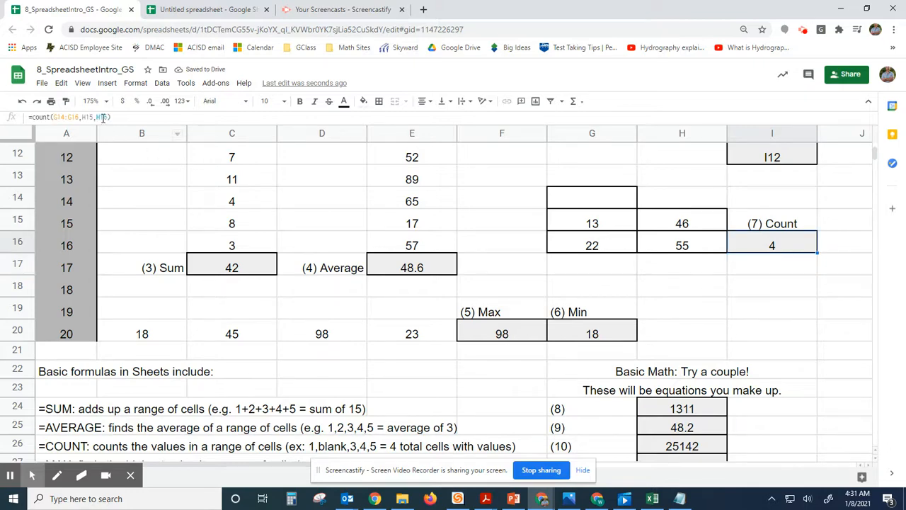
pyautogui.doubleClick(758, 240)
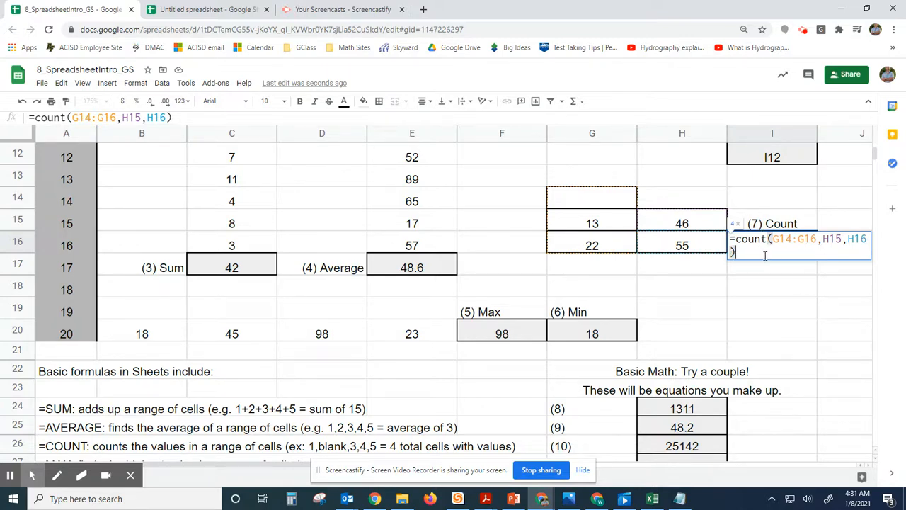
pyautogui.press('Return')
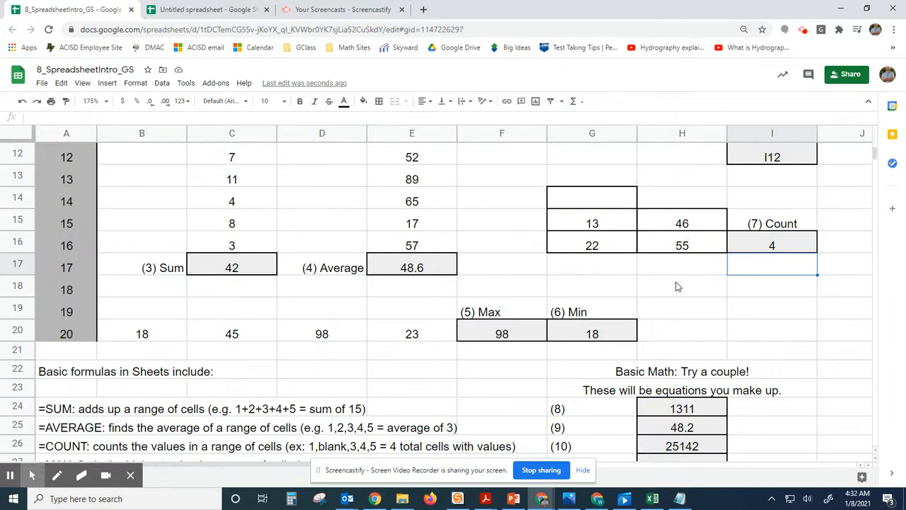
# Review the MAX formula in cell F20 and the MIN formula in cell G20.
pyautogui.scroll(-1, 676, 281)
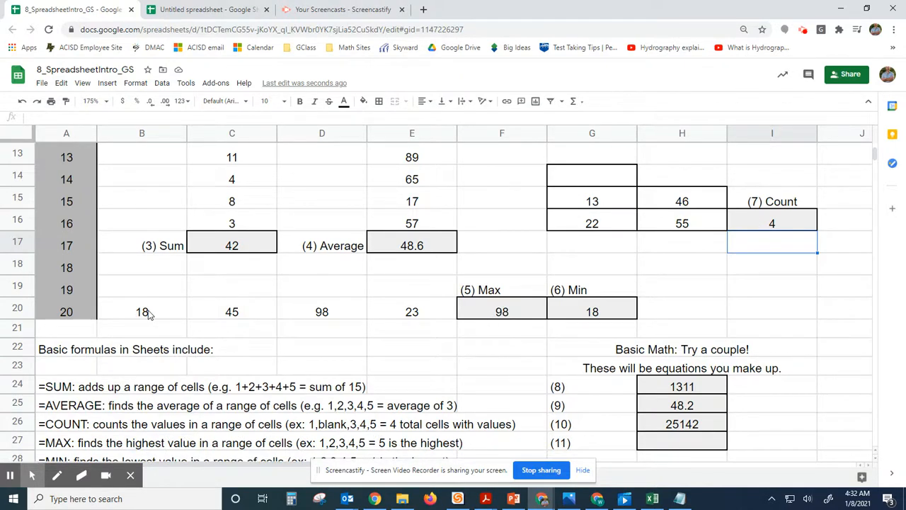
pyautogui.click(415, 313)
pyautogui.click(462, 310)
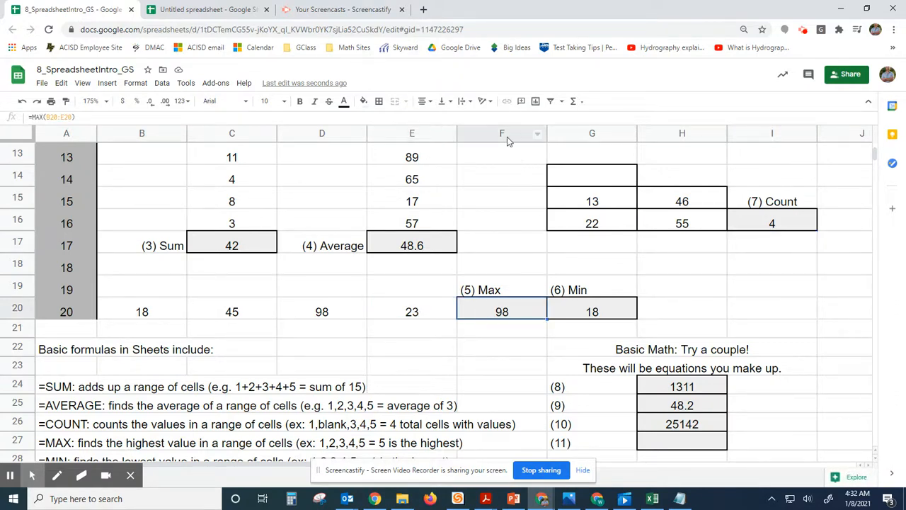
pyautogui.click(594, 319)
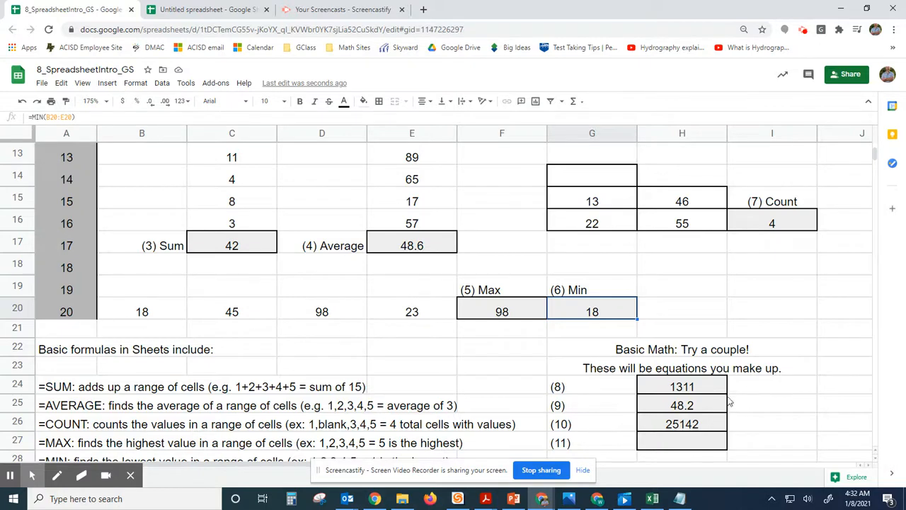
# Look over the whole worksheet from the header to the basic math examples to check the exercise cells.
pyautogui.scroll(-1, 729, 403)
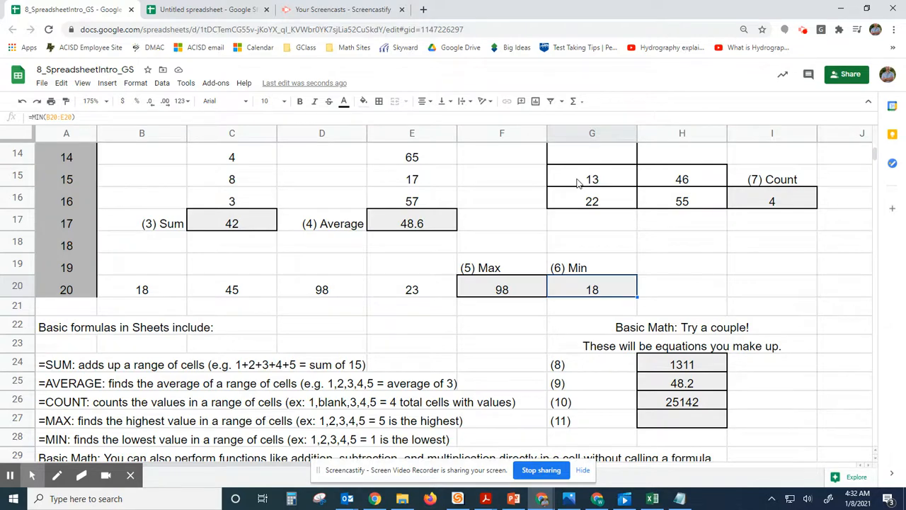
pyautogui.scroll(-2, 623, 209)
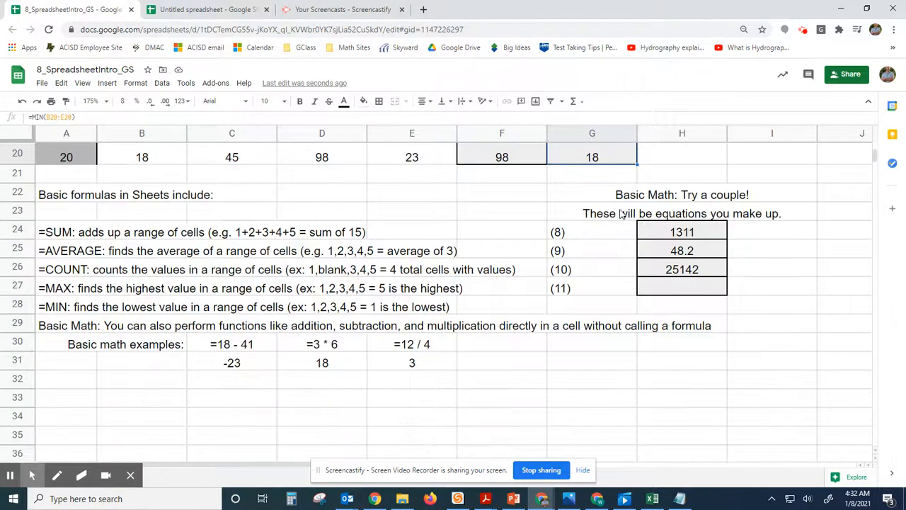
pyautogui.scroll(6, 620, 213)
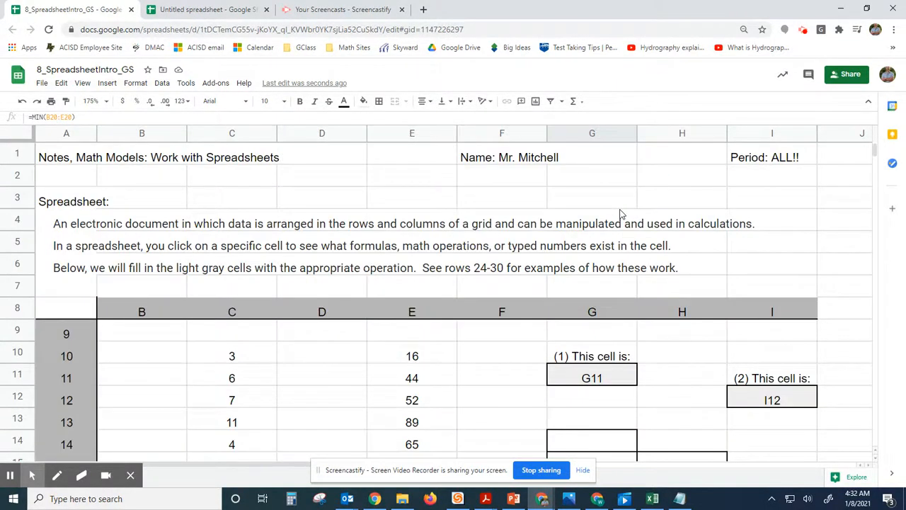
pyautogui.scroll(-7, 597, 235)
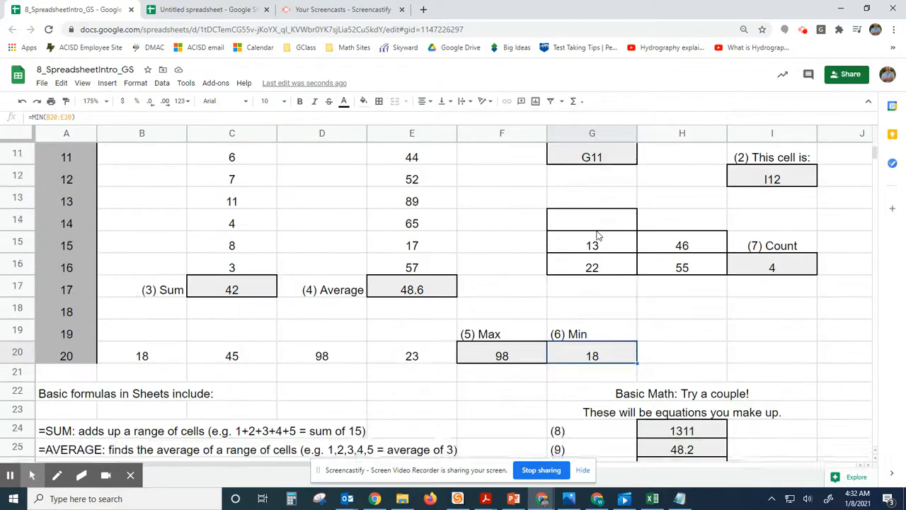
pyautogui.scroll(-1, 597, 236)
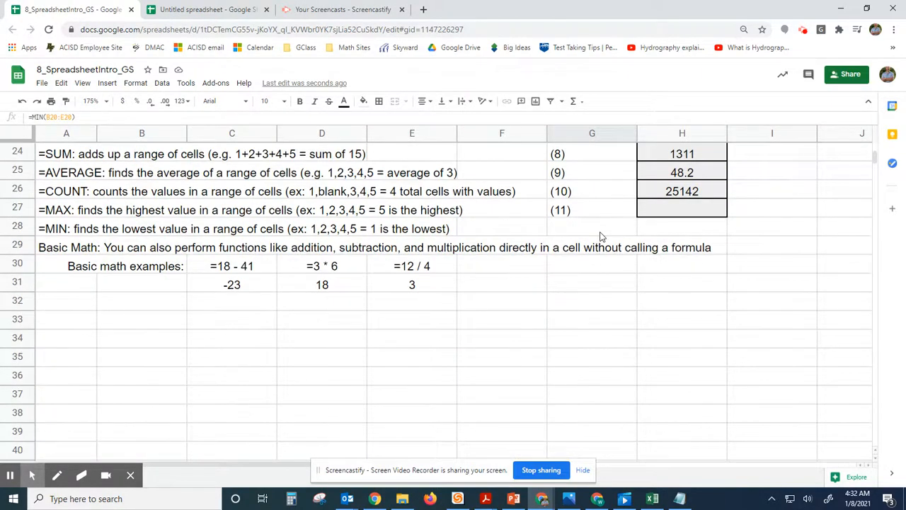
pyautogui.scroll(8, 601, 236)
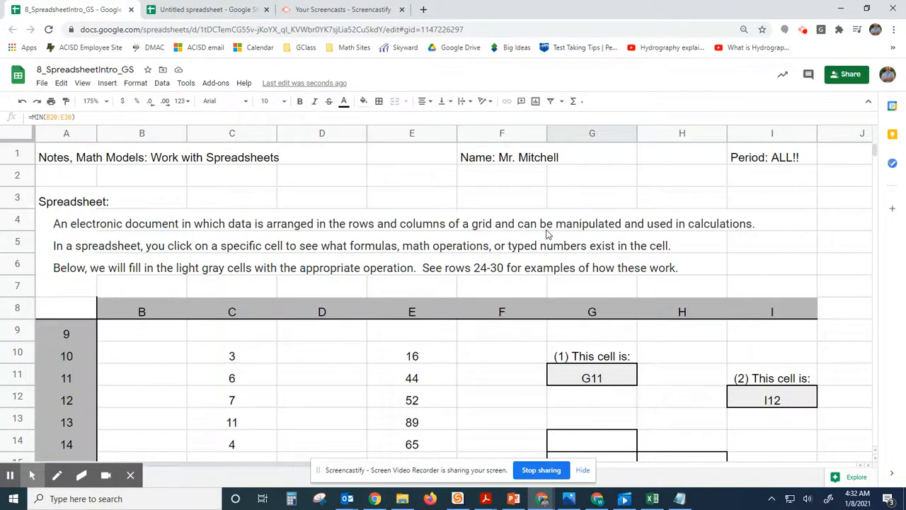
pyautogui.scroll(-5, 546, 234)
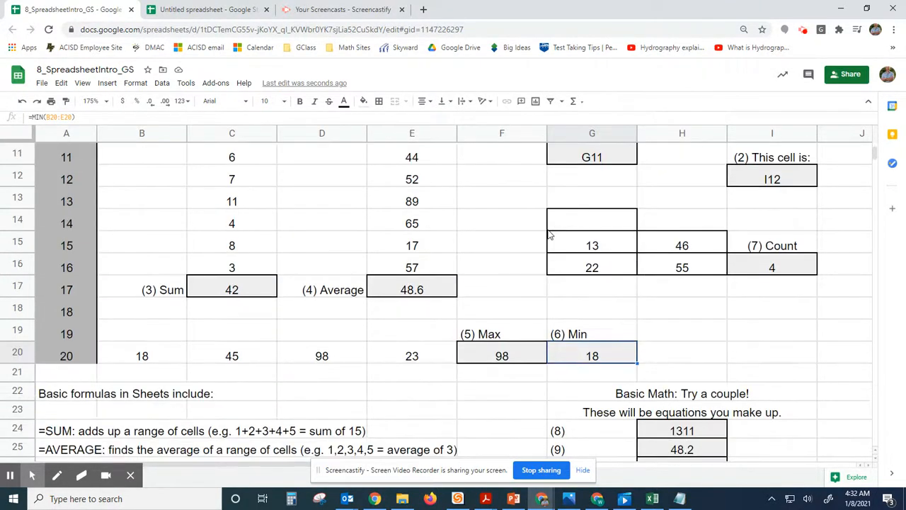
pyautogui.scroll(-2, 549, 235)
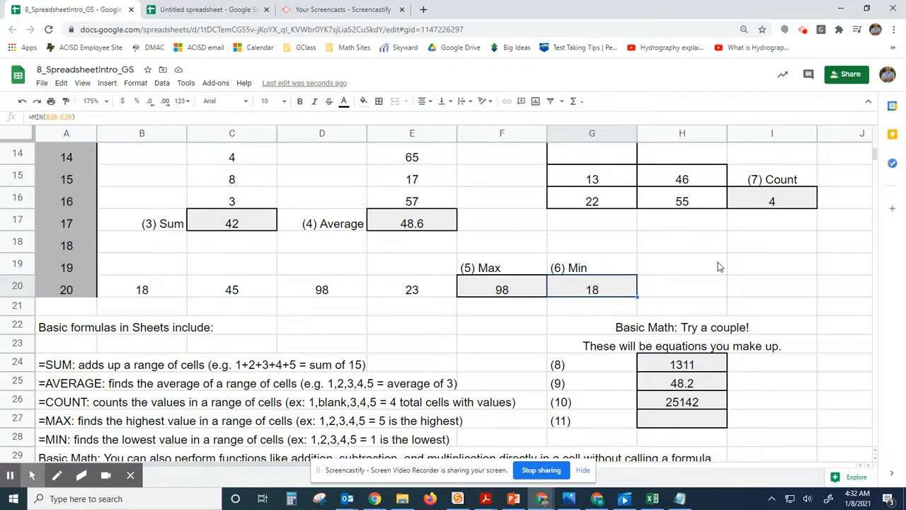